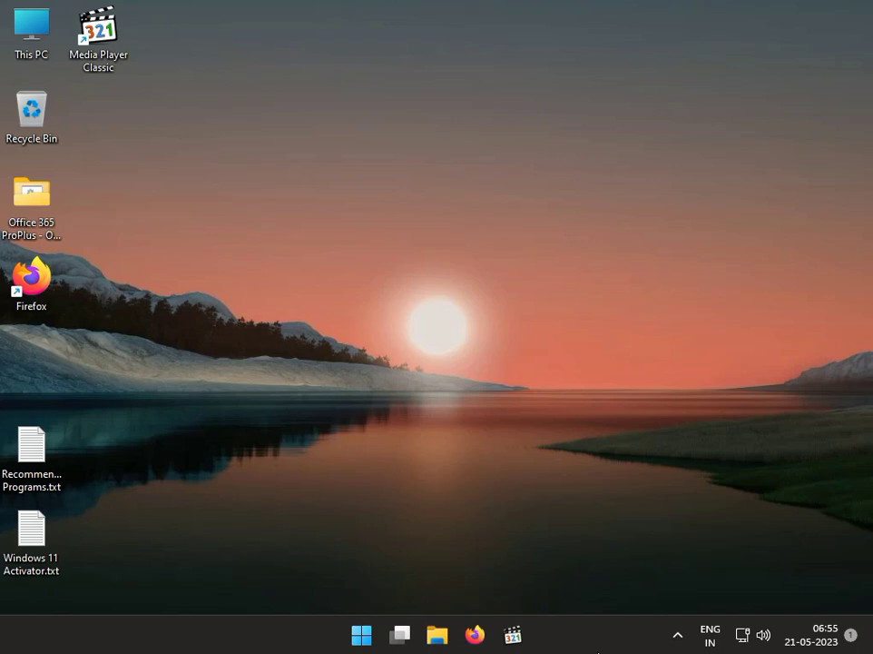
# Uninstall the Intel(R) PRO/1000 MT Desktop Adapter from Network adapters in Device Manager.
pyautogui.rightClick(369, 637)
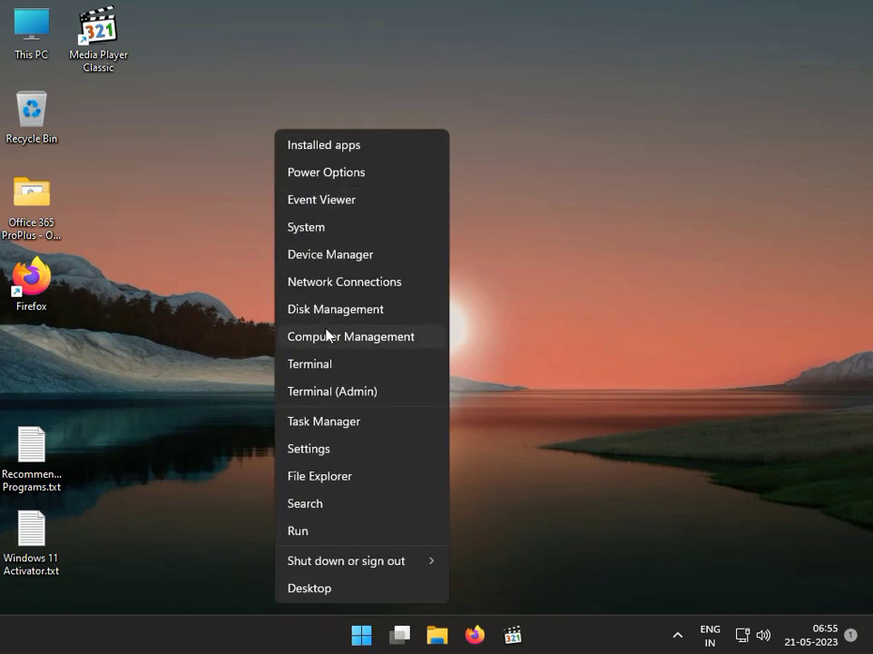
pyautogui.click(347, 264)
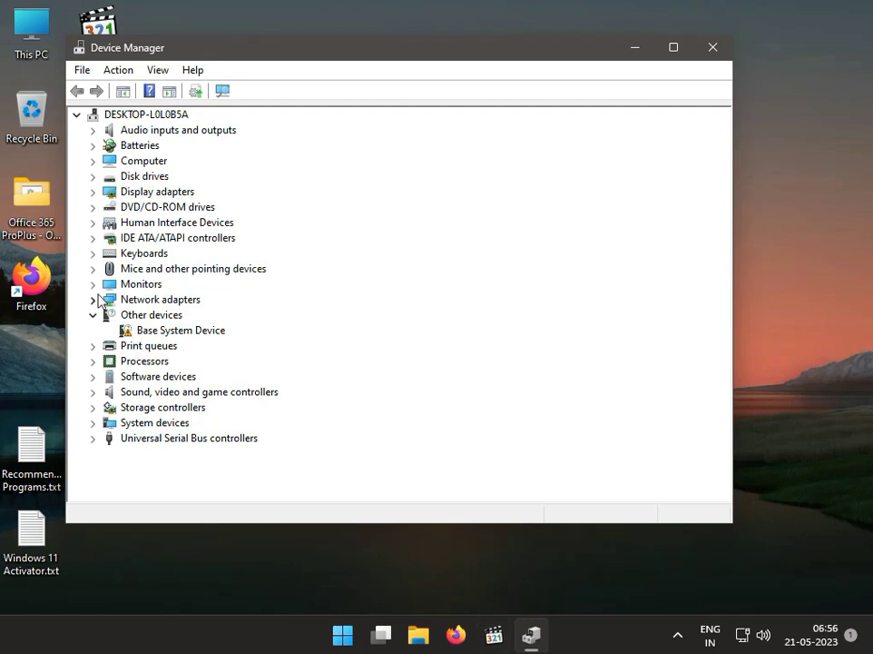
pyautogui.click(93, 299)
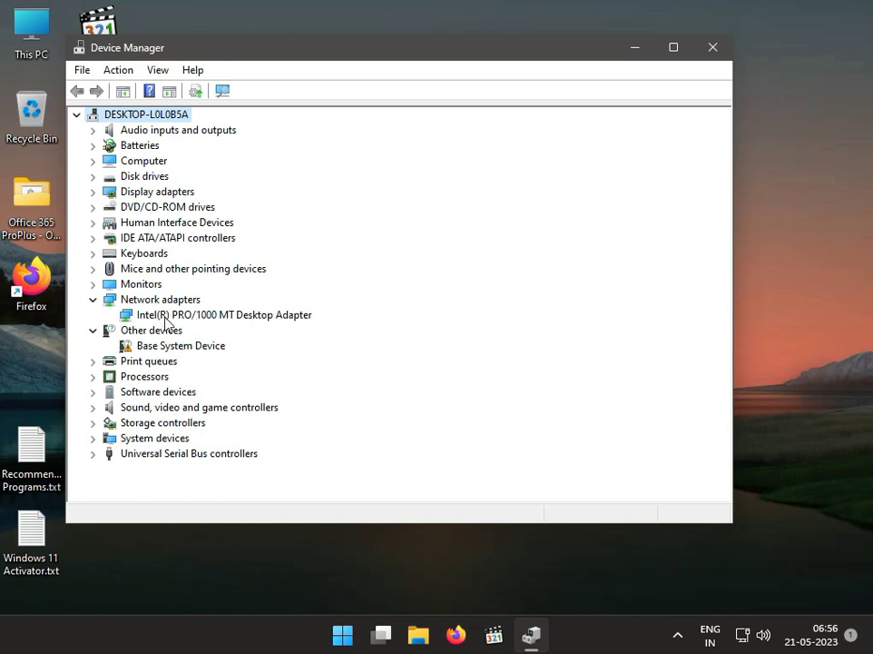
pyautogui.rightClick(211, 314)
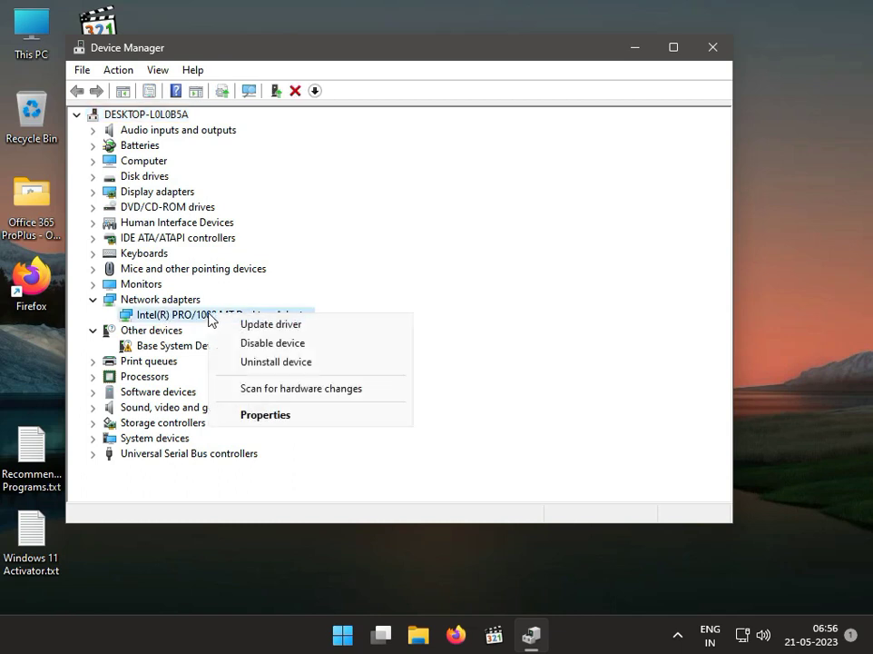
pyautogui.click(245, 362)
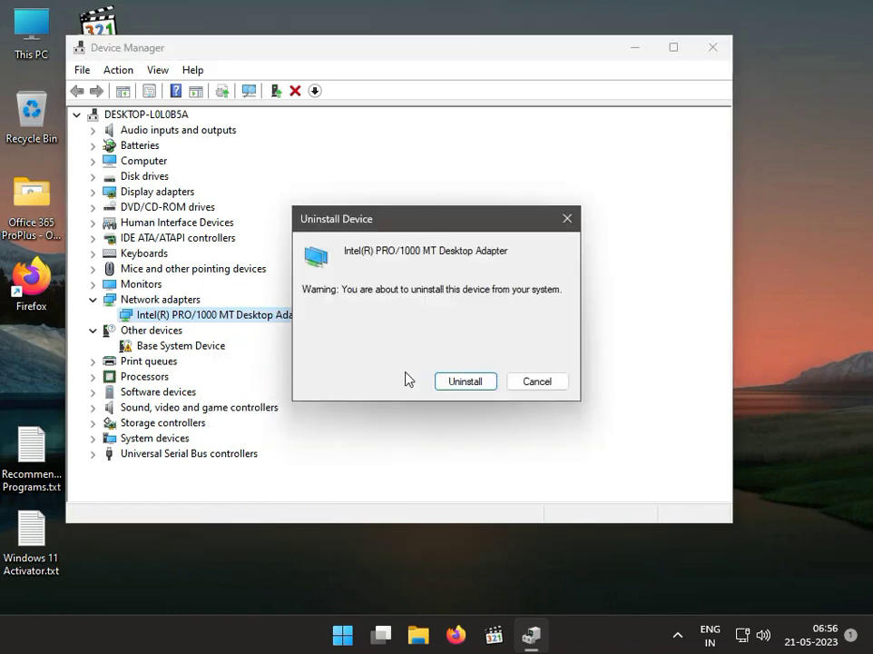
pyautogui.click(445, 380)
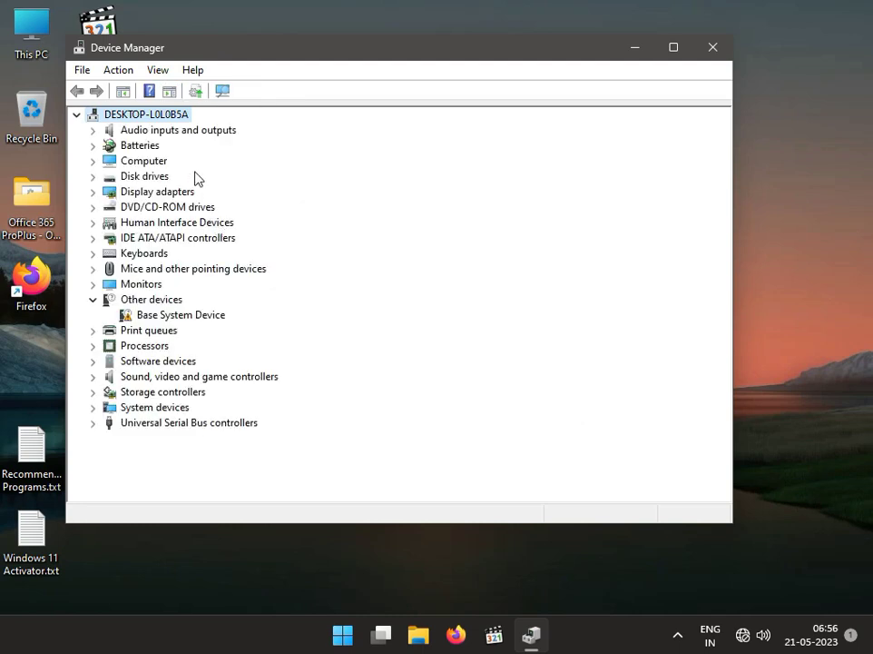
# Scan for hardware changes so the Intel adapter reinstalls, and bring up its actions.
pyautogui.click(220, 93)
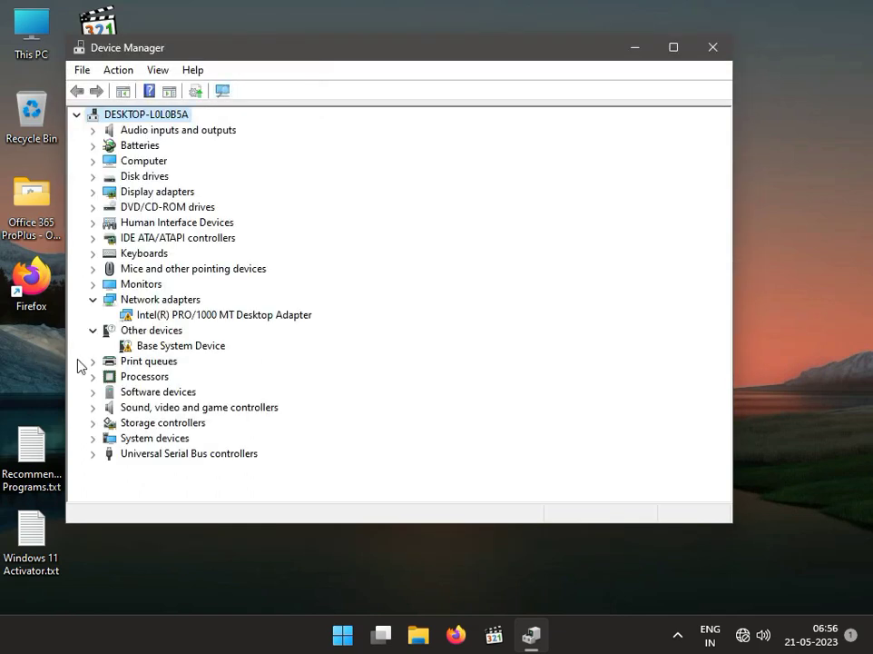
pyautogui.click(210, 318)
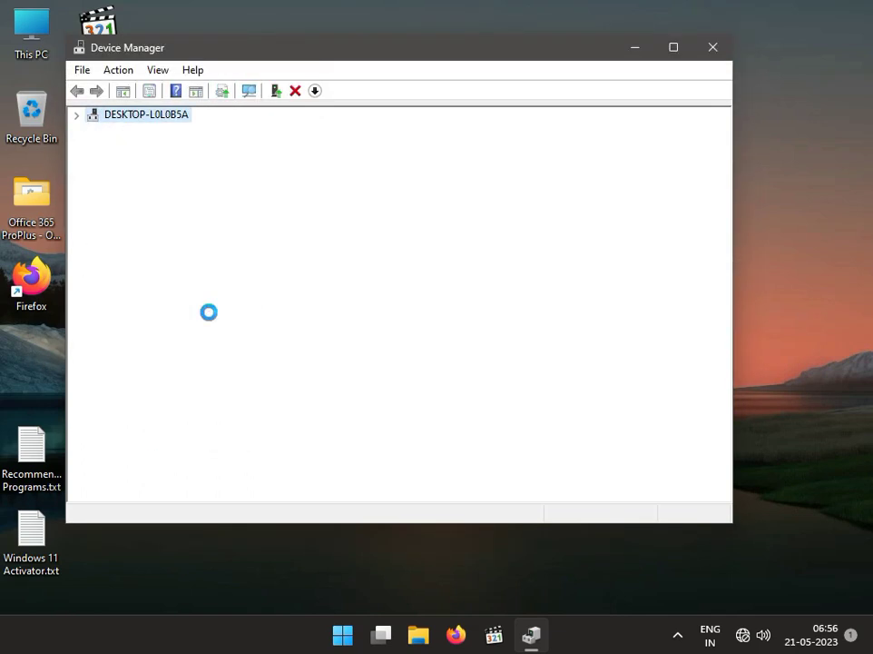
pyautogui.rightClick(210, 318)
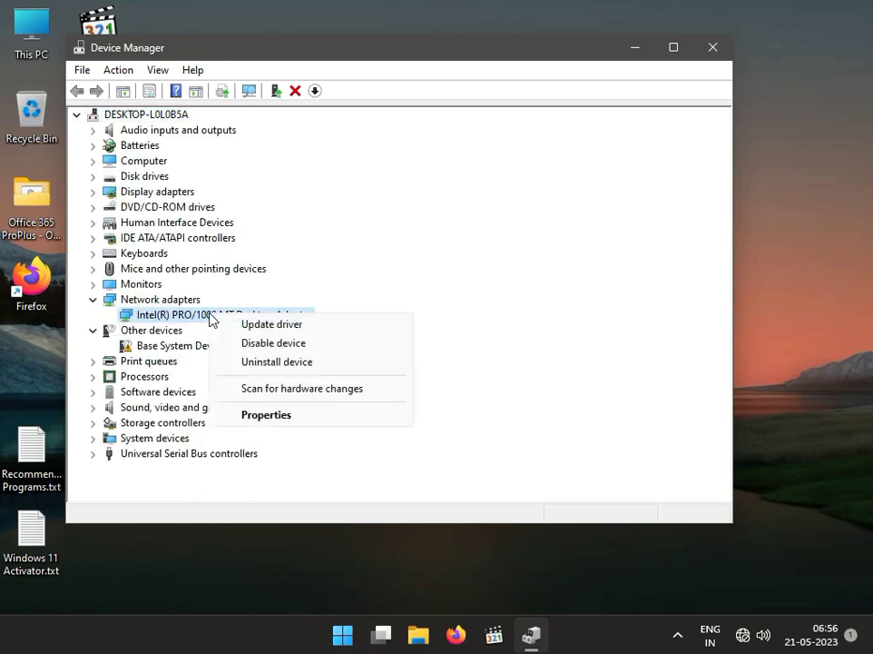
pyautogui.click(642, 318)
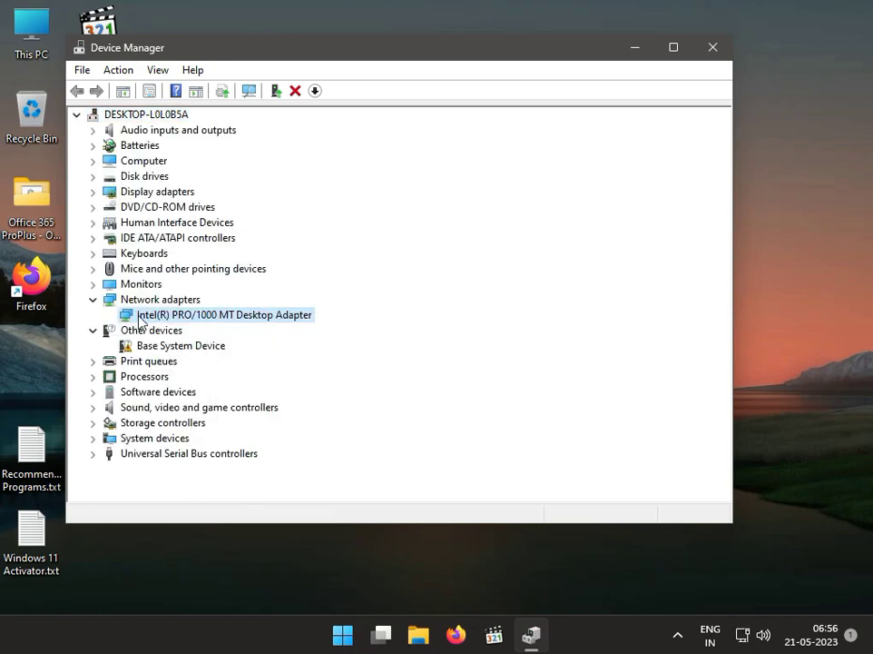
pyautogui.rightClick(197, 325)
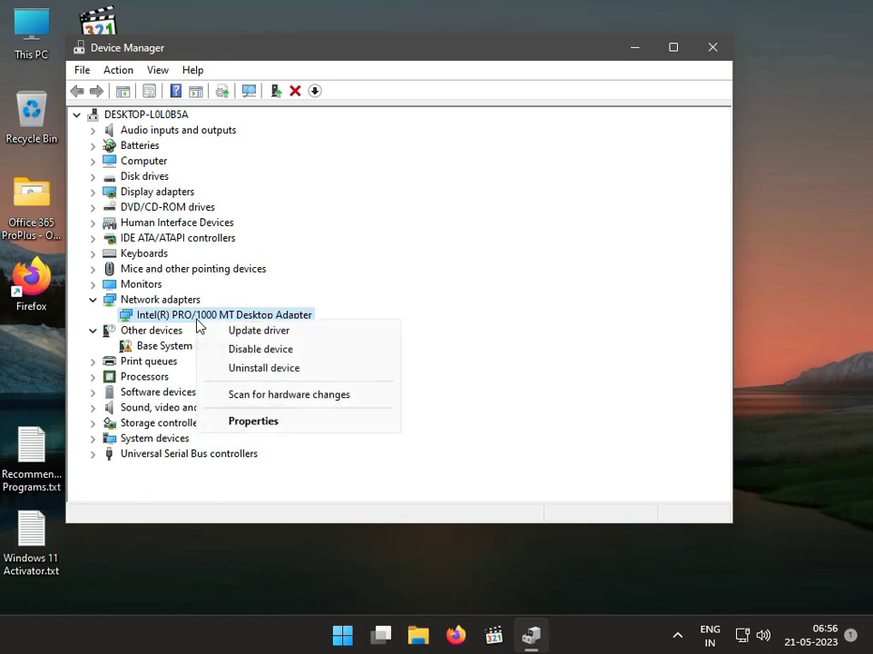
# Search automatically for a newer Intel adapter driver, confirm it's current, and close Device Manager.
pyautogui.click(228, 329)
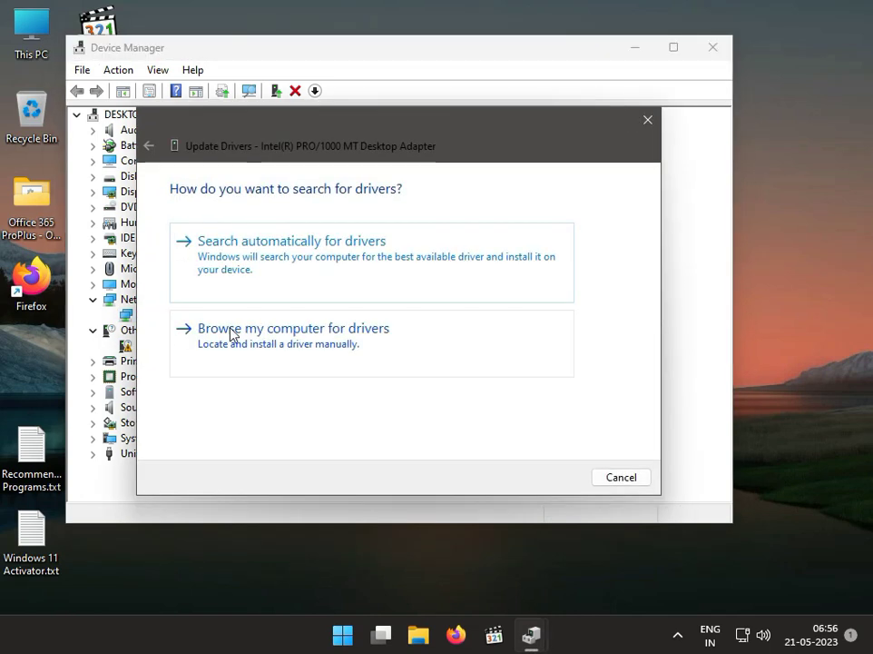
pyautogui.click(262, 269)
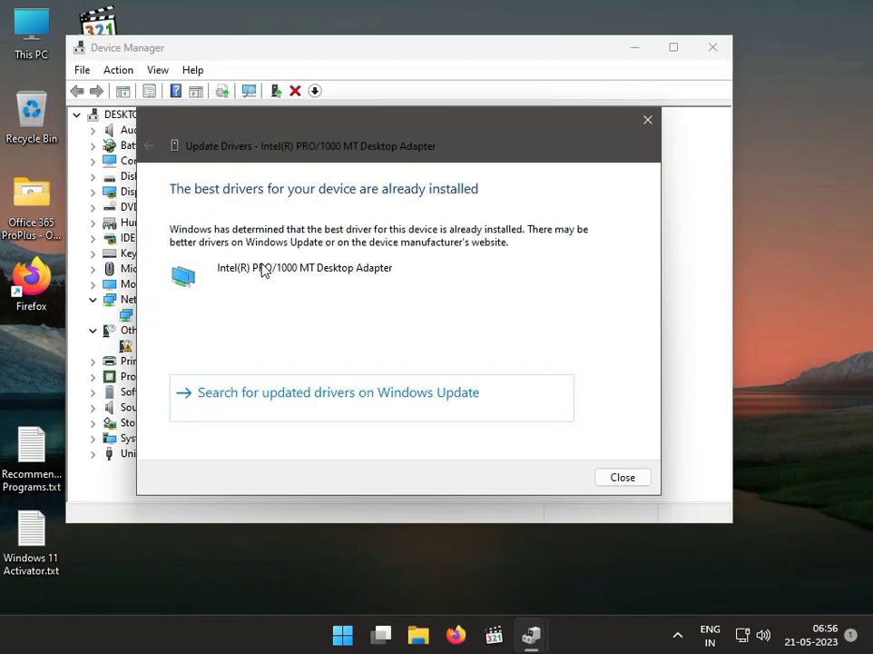
pyautogui.click(639, 479)
pyautogui.click(712, 48)
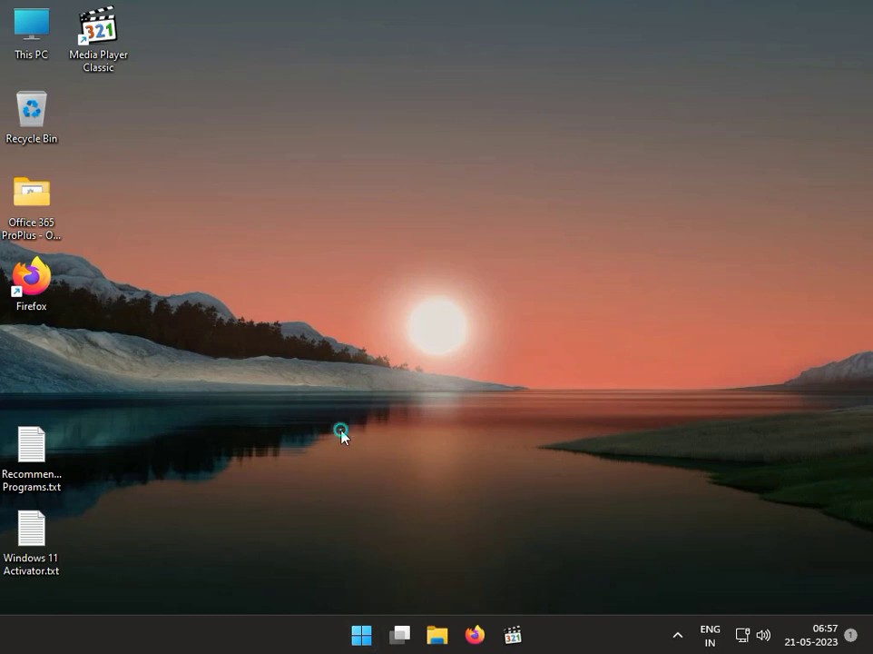
# Launch System Configuration by running msconfig from the Run box.
pyautogui.press('super+r')
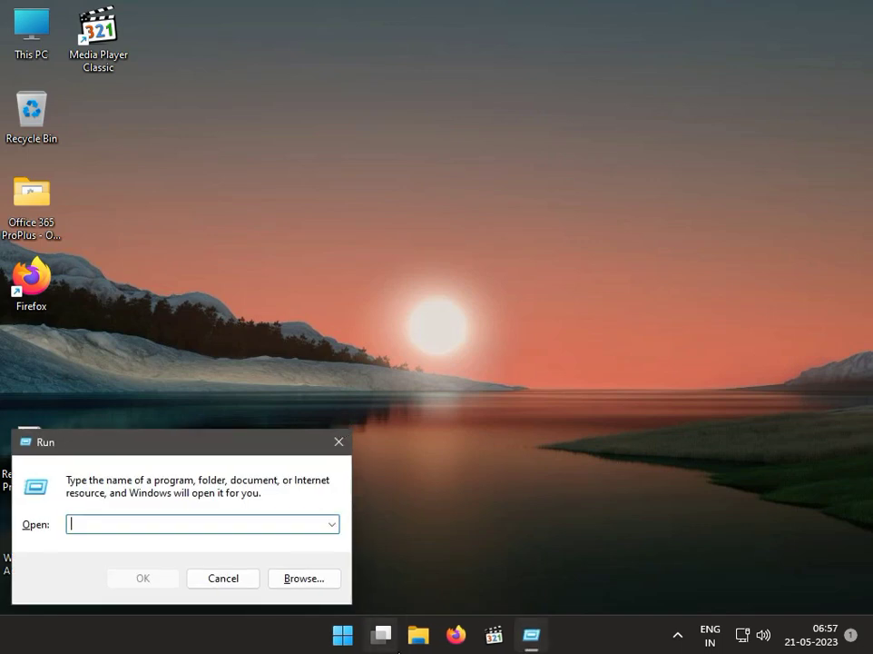
pyautogui.moveTo(399, 634)
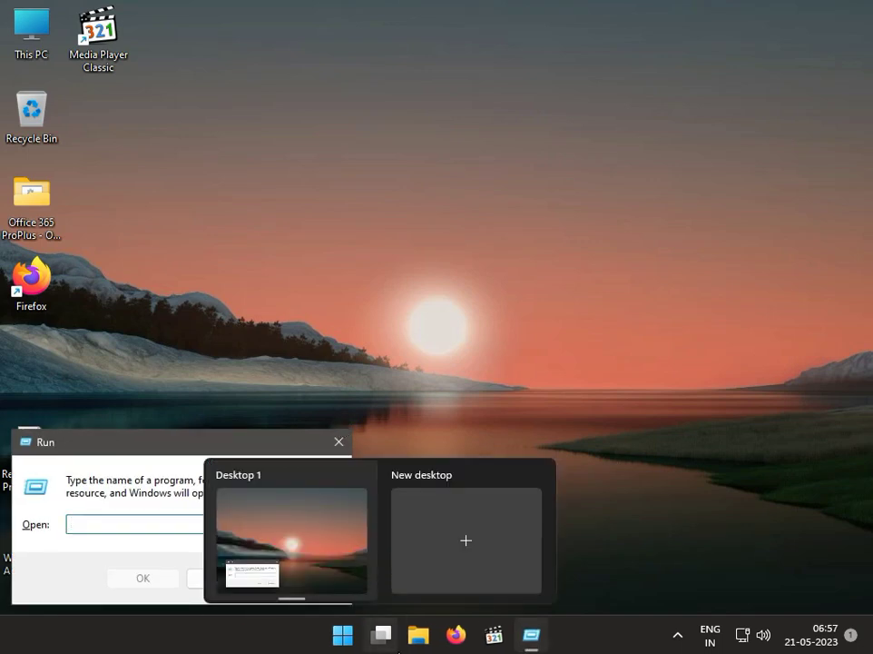
pyautogui.click(140, 525)
pyautogui.write('msconfig')
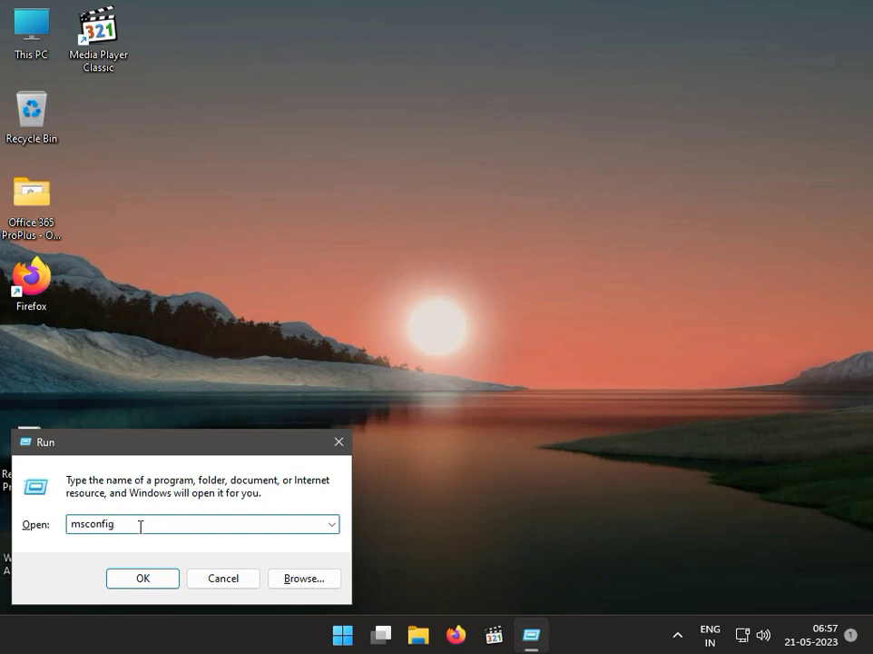
pyautogui.press('Return')
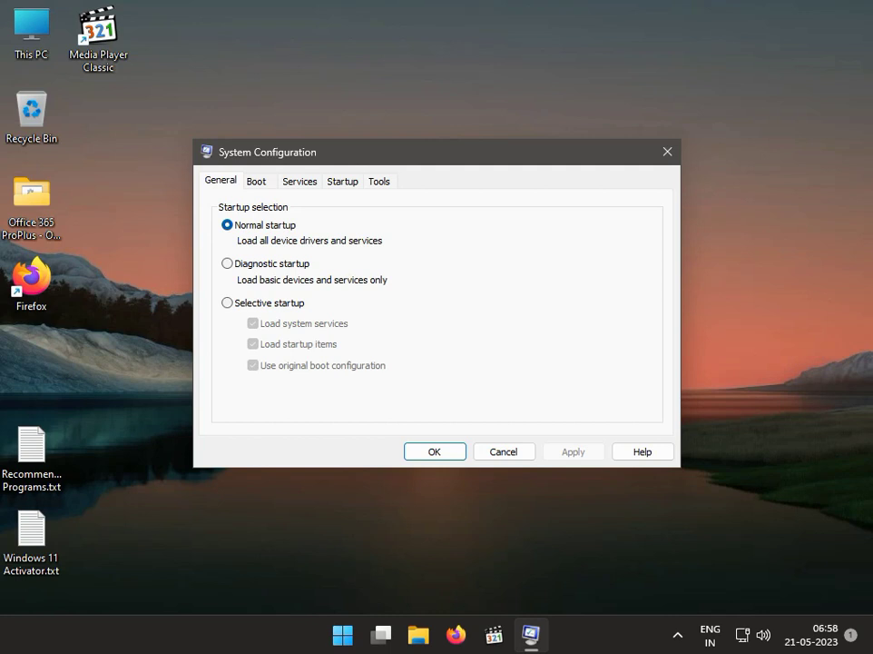
# Show the Services list and enter and select 'Atheros' in a reopened Run box.
pyautogui.click(305, 181)
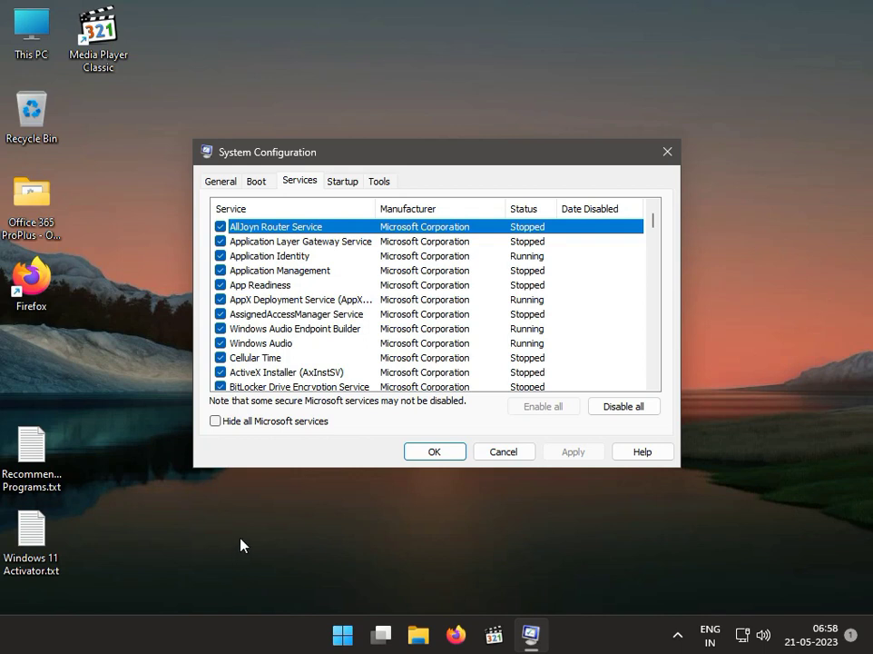
pyautogui.press('super+r')
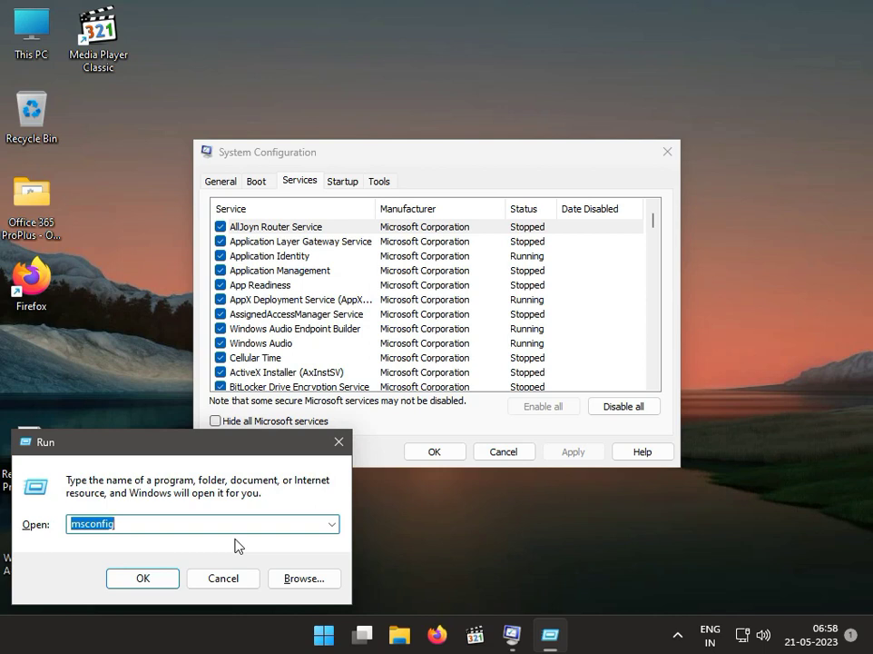
pyautogui.write('Atheros')
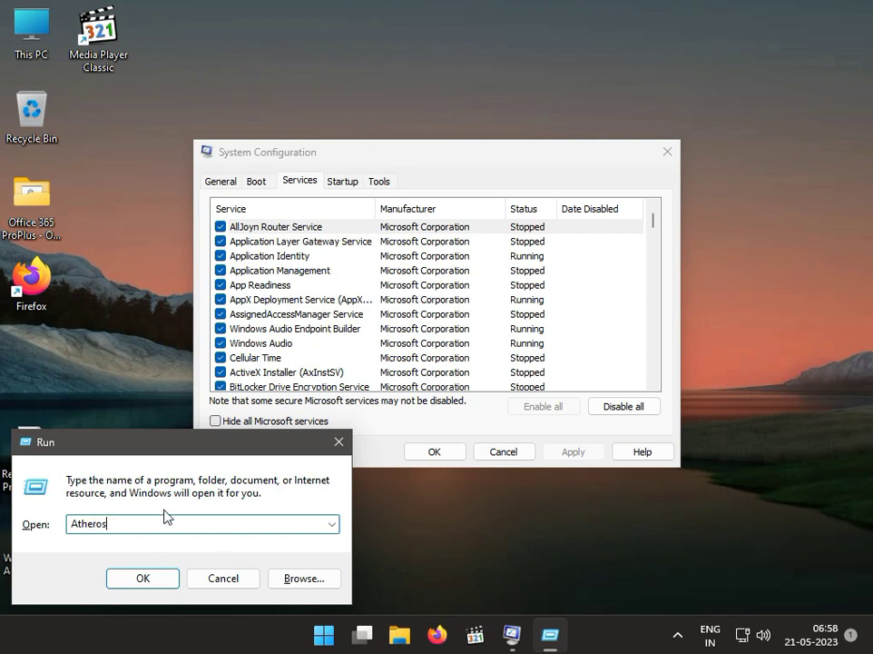
pyautogui.moveTo(107, 524); pyautogui.dragTo(64, 524)
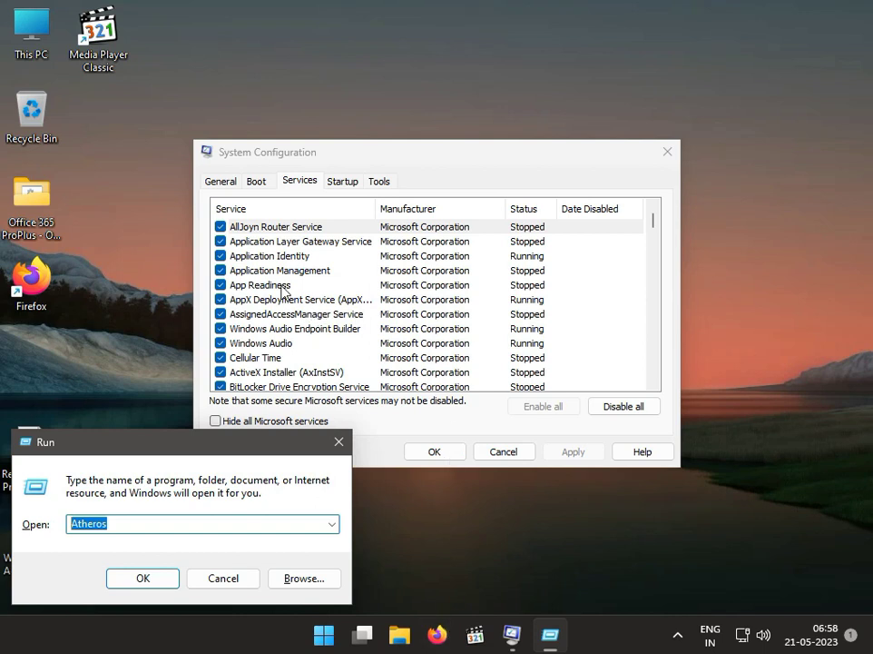
# Scroll through the full startup services list in System Configuration.
pyautogui.click(270, 257)
pyautogui.scroll(-1, 280, 273)
pyautogui.scroll(1, 276, 274)
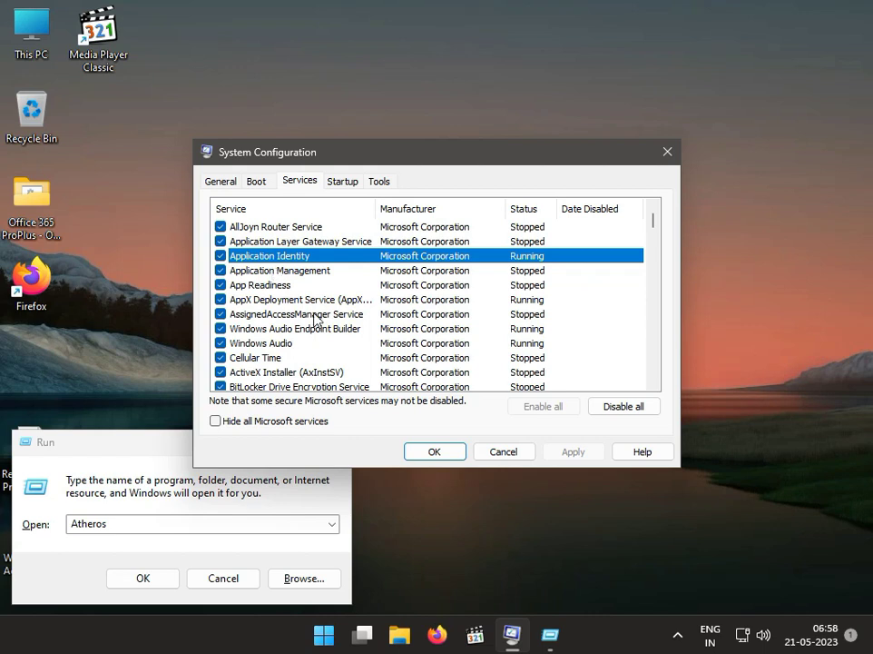
pyautogui.scroll(-1, 269, 286)
pyautogui.scroll(-3, 269, 288)
pyautogui.scroll(-1, 269, 288)
pyautogui.scroll(-3, 269, 289)
pyautogui.scroll(-3, 268, 288)
pyautogui.scroll(-4, 269, 289)
pyautogui.scroll(-3, 269, 289)
pyautogui.scroll(-5, 269, 289)
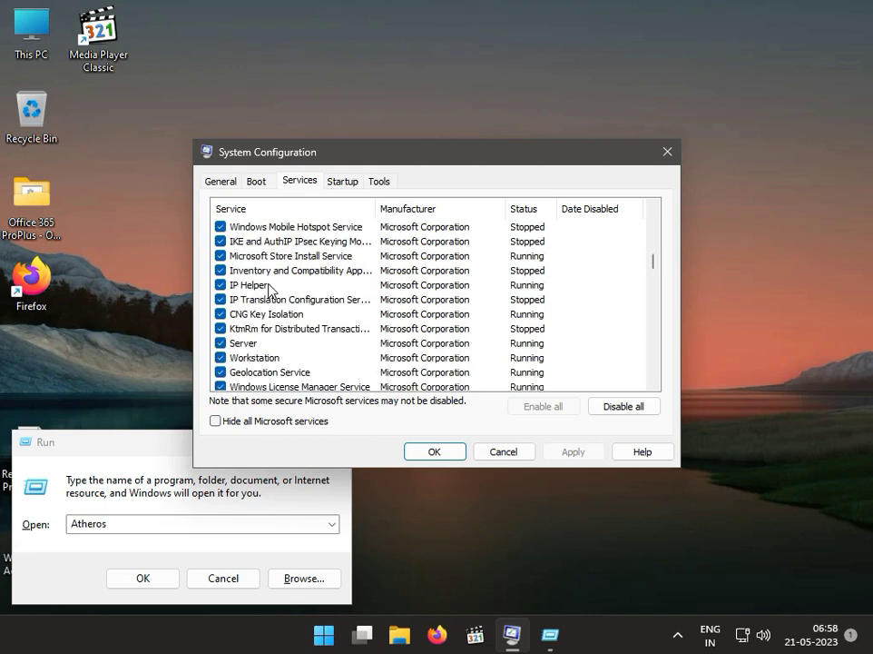
pyautogui.scroll(3, 269, 289)
pyautogui.scroll(2, 268, 289)
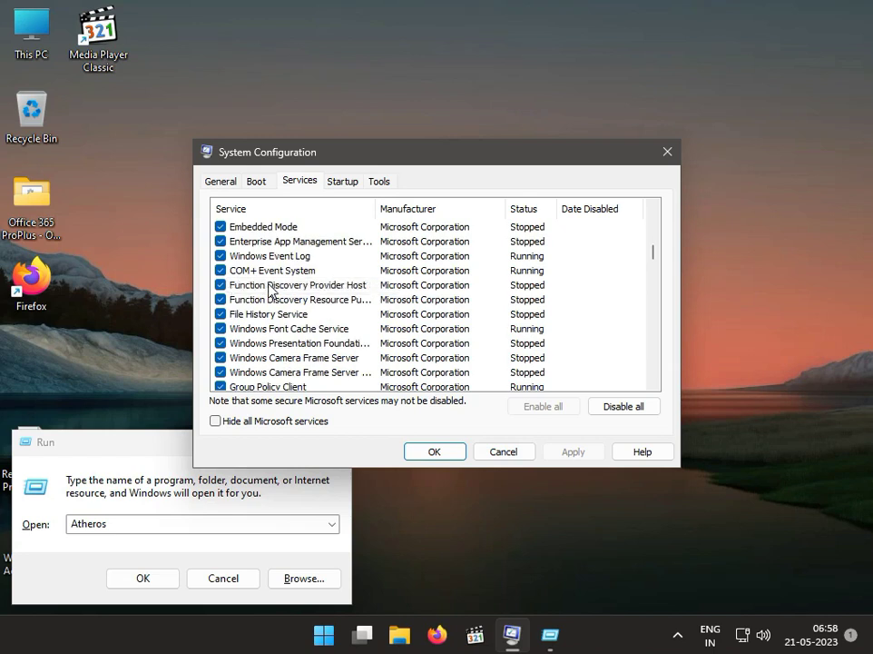
pyautogui.scroll(-5, 269, 288)
pyautogui.scroll(-3, 269, 289)
pyautogui.scroll(-5, 269, 289)
pyautogui.scroll(-5, 269, 288)
pyautogui.scroll(-5, 269, 289)
pyautogui.scroll(-5, 269, 288)
pyautogui.scroll(-5, 269, 289)
pyautogui.scroll(-1, 269, 289)
pyautogui.scroll(-4, 269, 289)
pyautogui.scroll(-5, 269, 289)
pyautogui.scroll(-4, 268, 289)
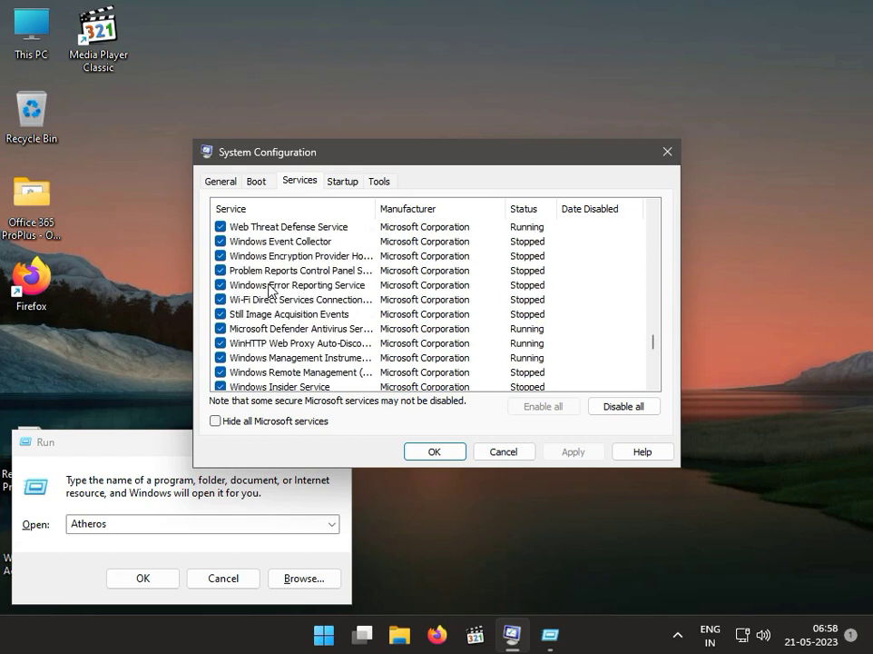
pyautogui.scroll(-2, 268, 289)
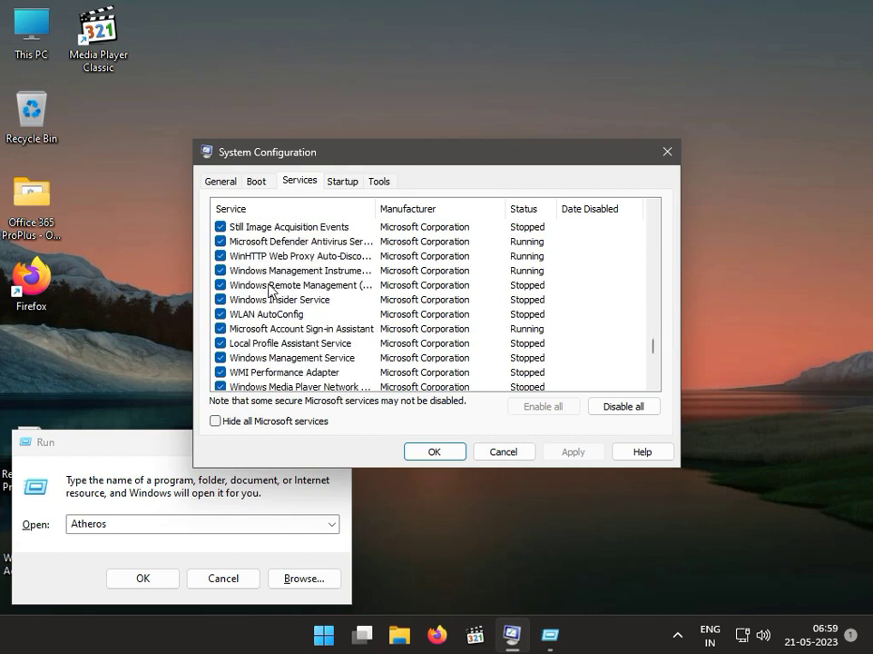
pyautogui.scroll(-2, 268, 289)
pyautogui.scroll(-2, 269, 289)
pyautogui.scroll(-3, 269, 288)
pyautogui.scroll(-4, 268, 288)
pyautogui.scroll(-1, 269, 289)
pyautogui.scroll(5, 268, 288)
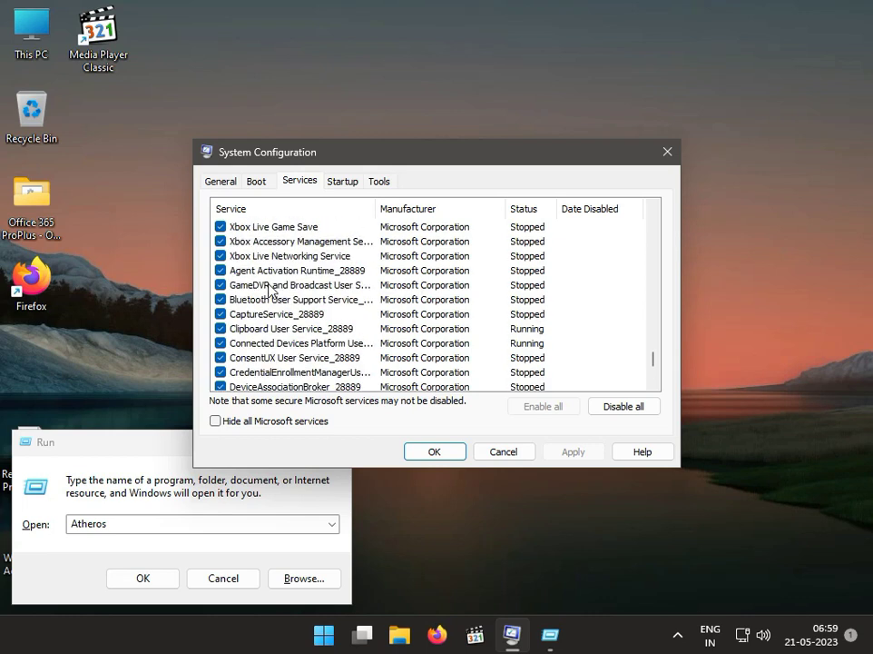
pyautogui.scroll(4, 271, 290)
pyautogui.scroll(4, 272, 291)
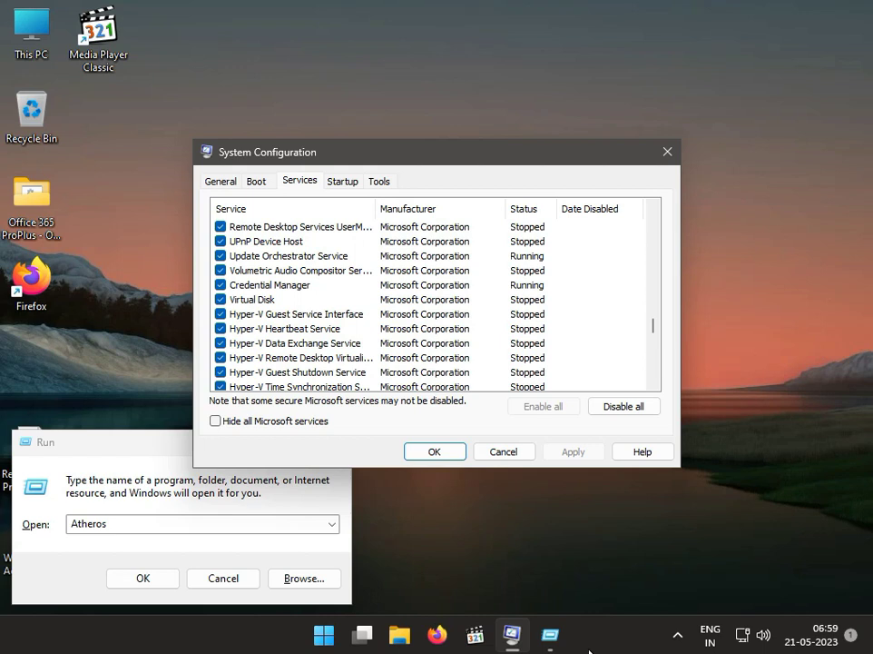
# Toggle the Virtual Disk service, then apply and confirm the service changes.
pyautogui.click(220, 300)
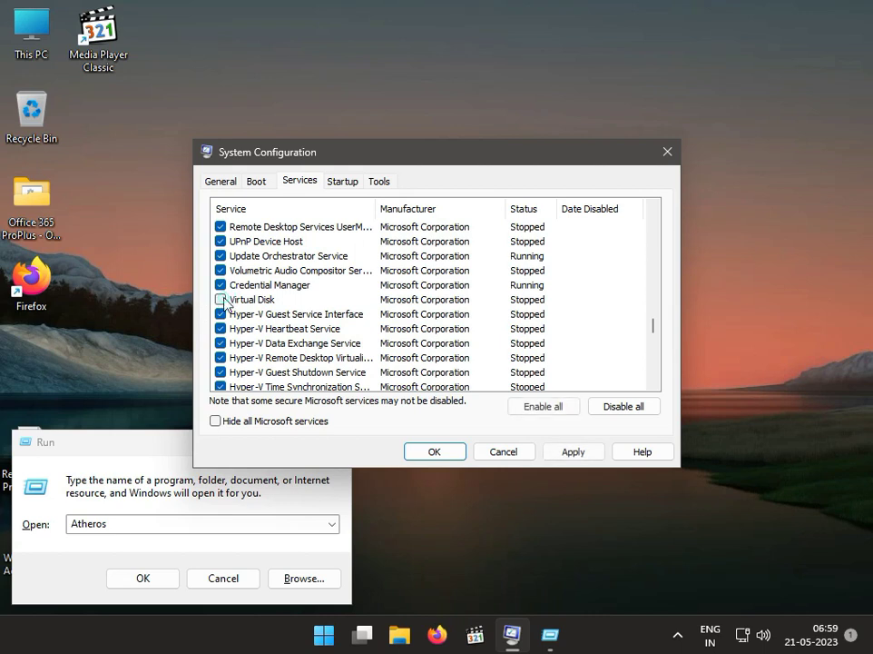
pyautogui.click(595, 453)
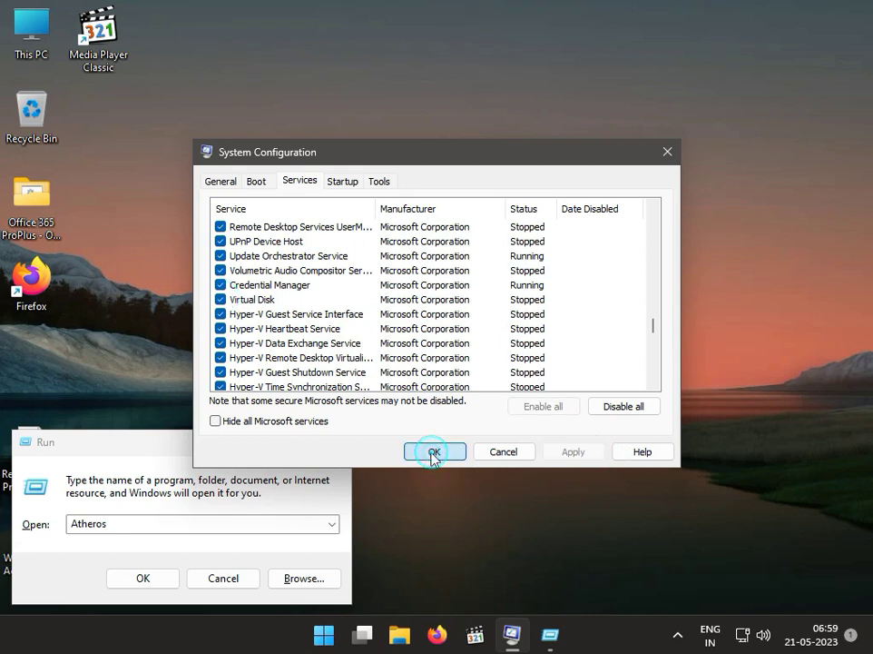
pyautogui.click(434, 454)
# Close the leftover Run box and exit System Configuration without restarting.
pyautogui.click(338, 443)
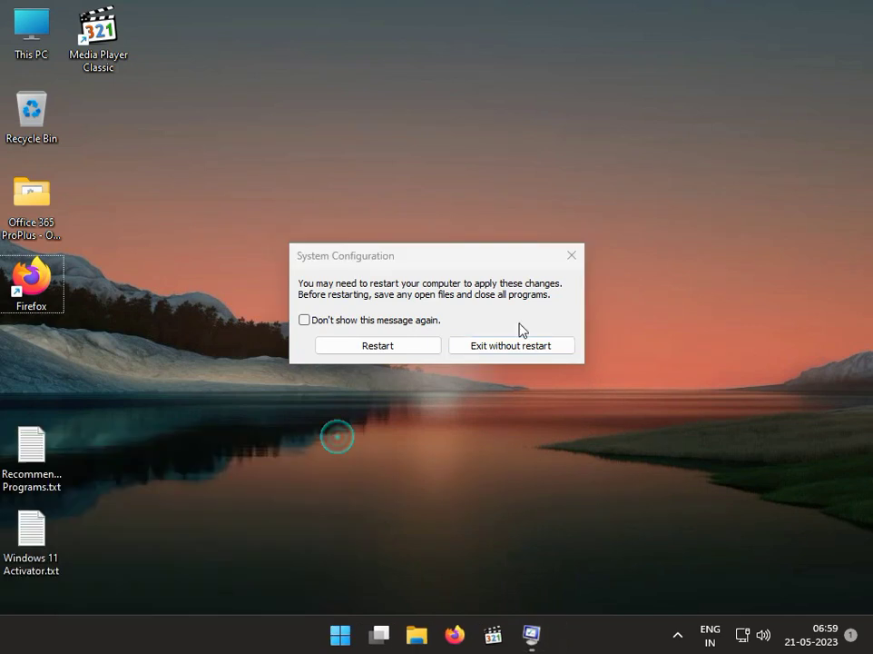
pyautogui.click(578, 259)
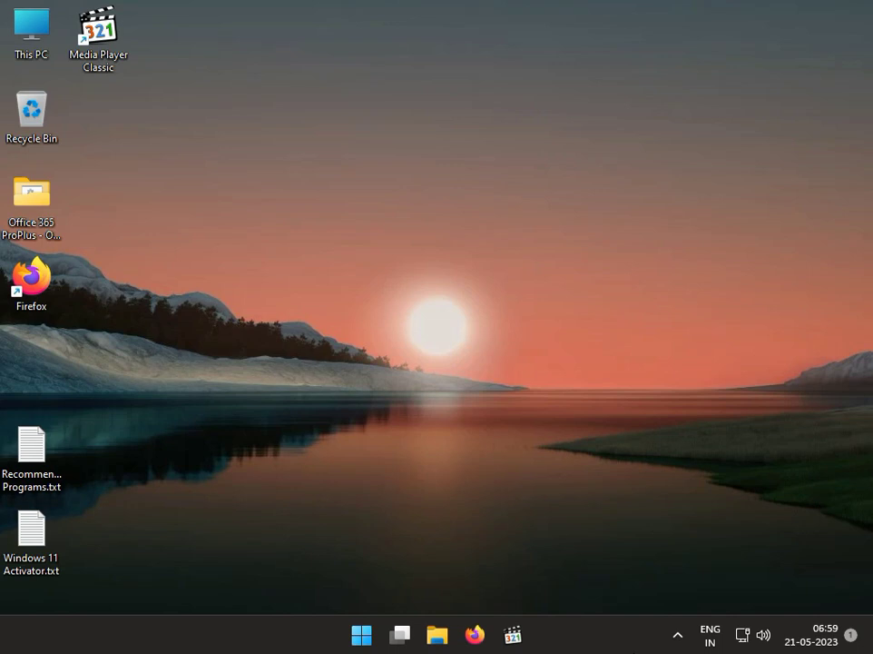
# Search the Start menu for 'cont' and launch Control Panel.
pyautogui.click(362, 636)
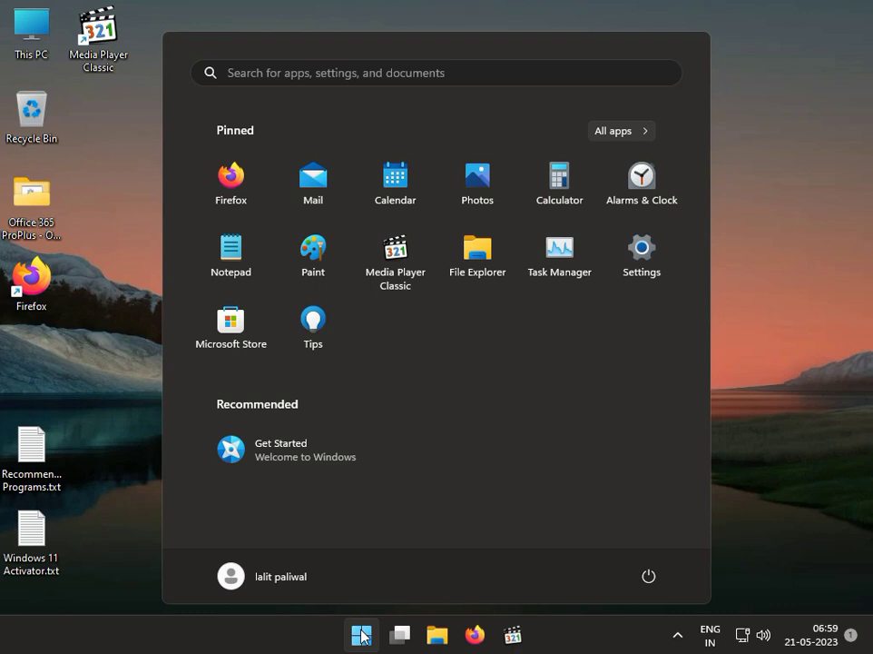
pyautogui.write('con')
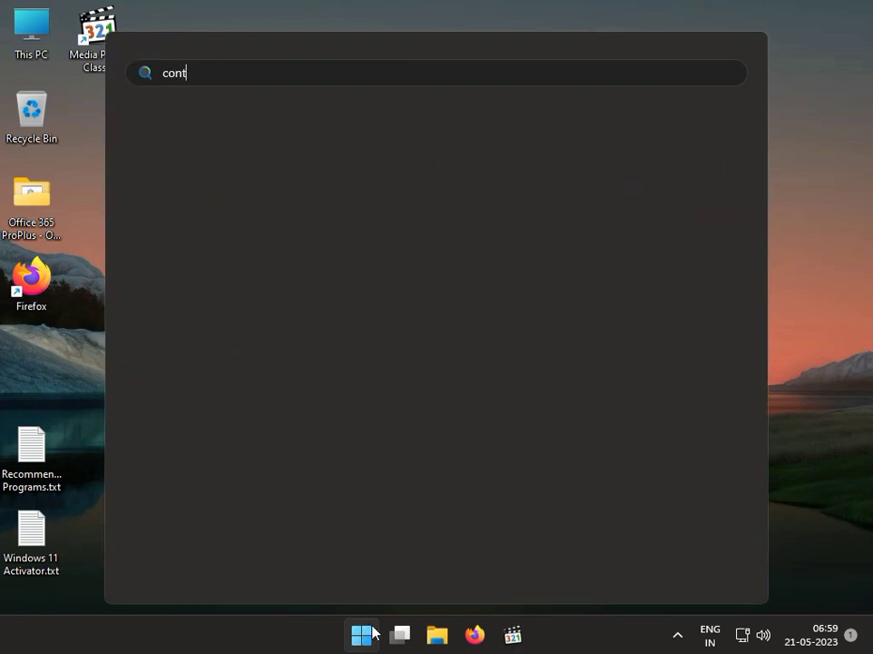
pyautogui.write('t')
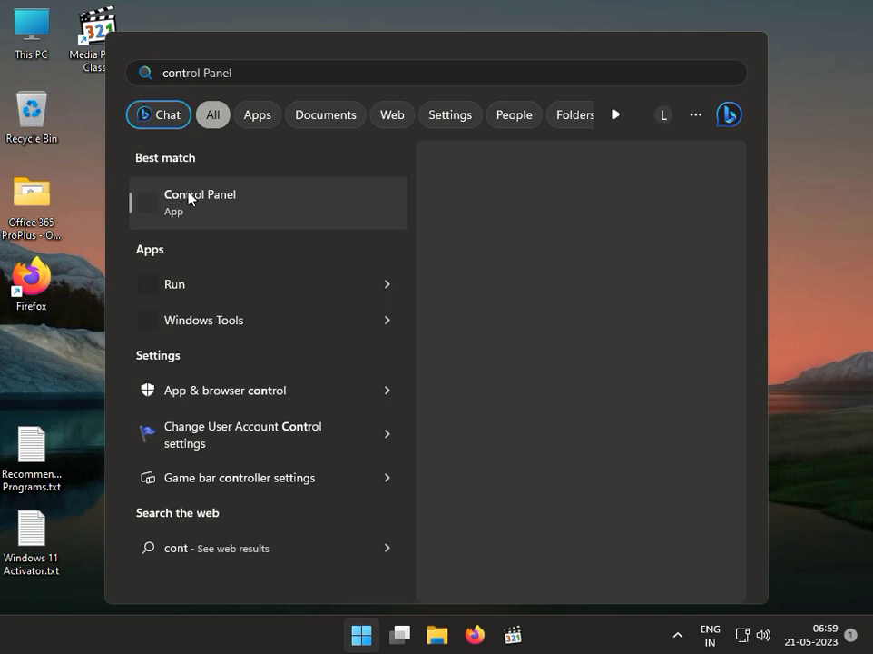
pyautogui.click(189, 195)
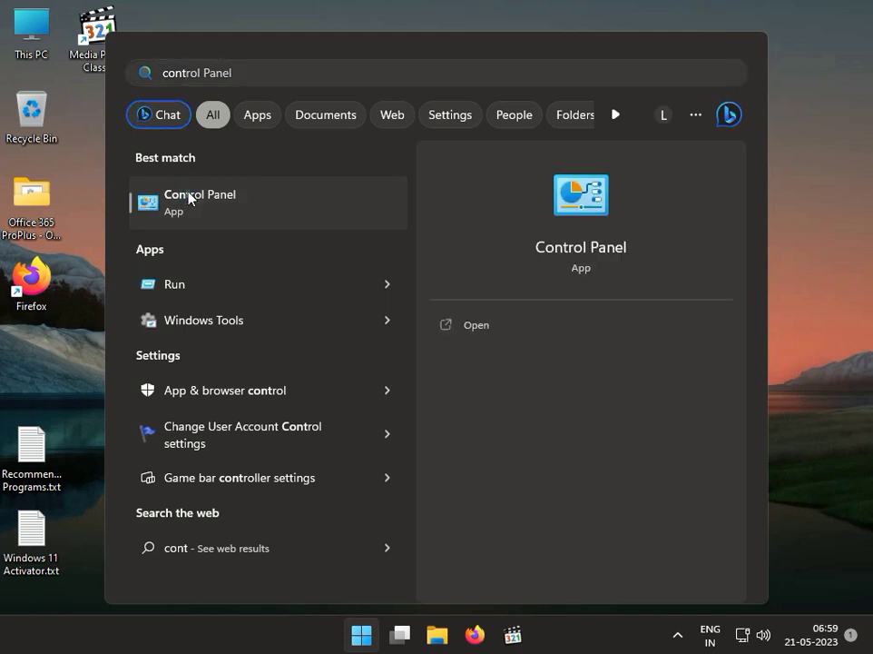
pyautogui.click(189, 195)
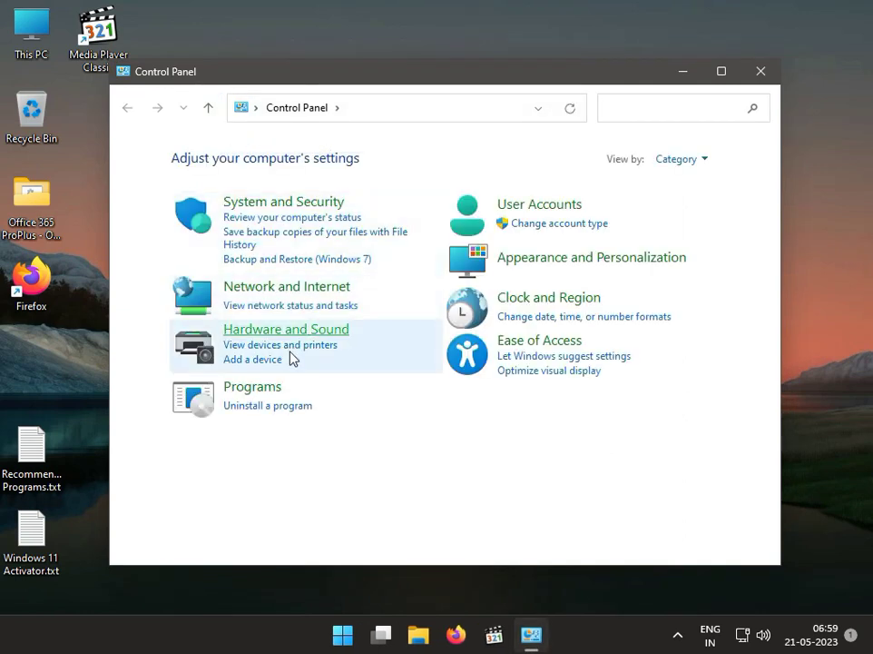
# Open the installed Windows updates and back out of uninstalling KB5022497.
pyautogui.click(290, 406)
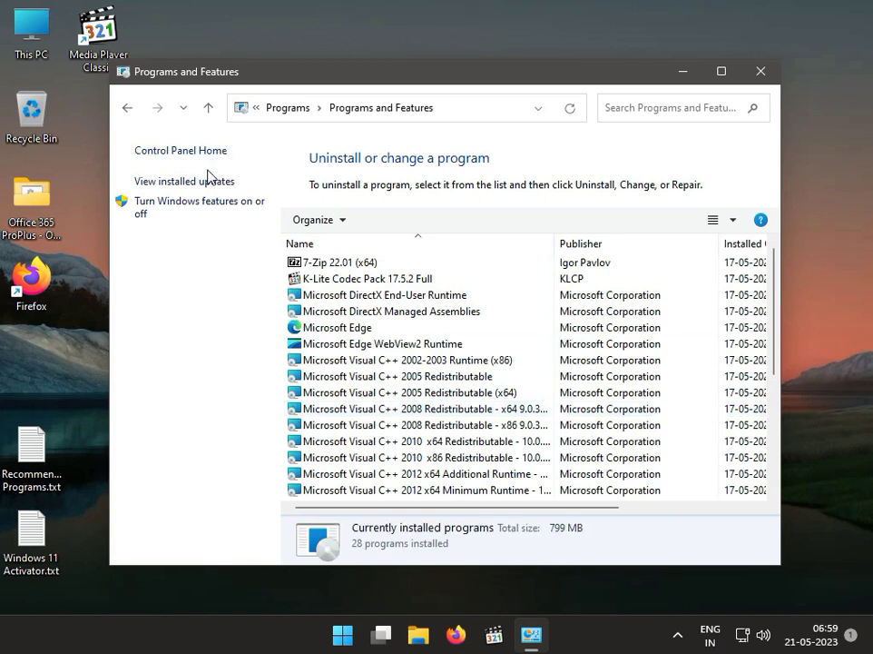
pyautogui.click(209, 183)
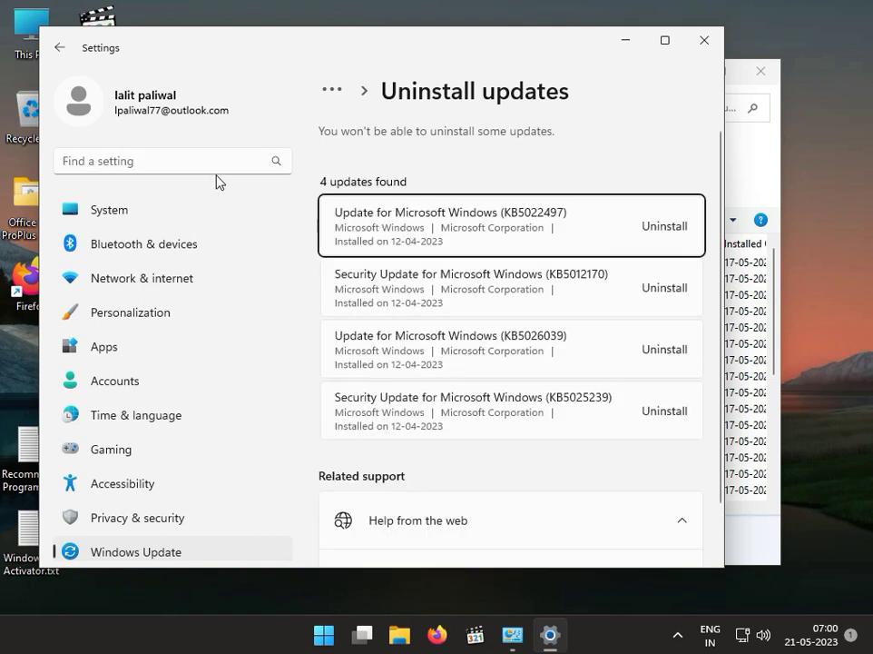
pyautogui.click(621, 232)
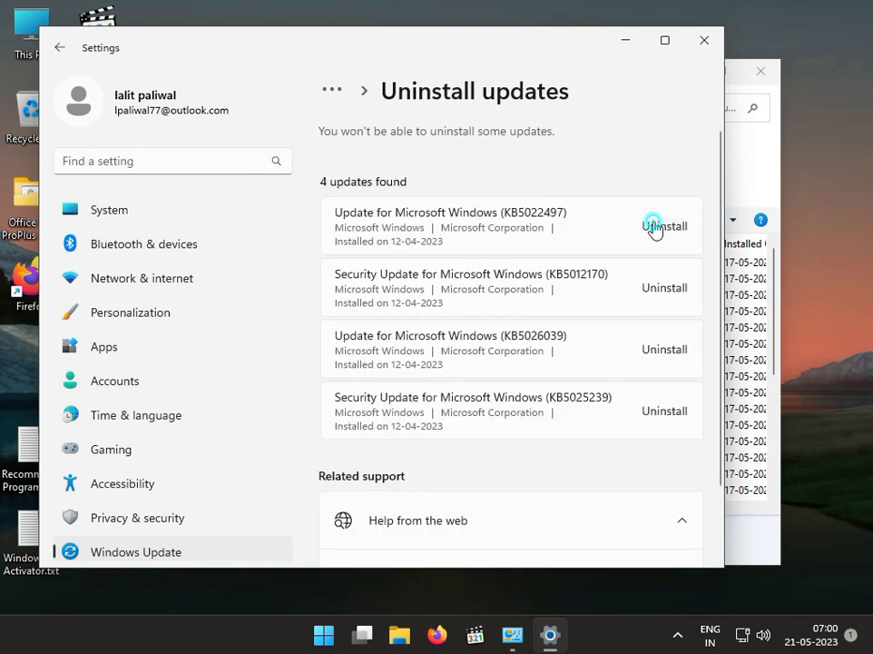
pyautogui.click(655, 225)
pyautogui.click(644, 306)
# Close the installed updates page and the Programs and Features window.
pyautogui.click(705, 45)
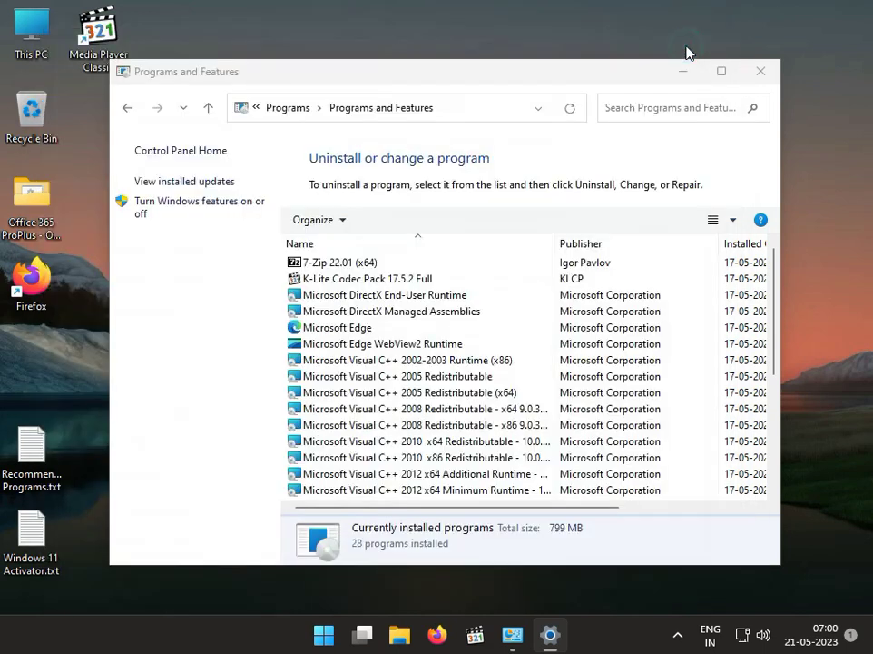
pyautogui.click(751, 75)
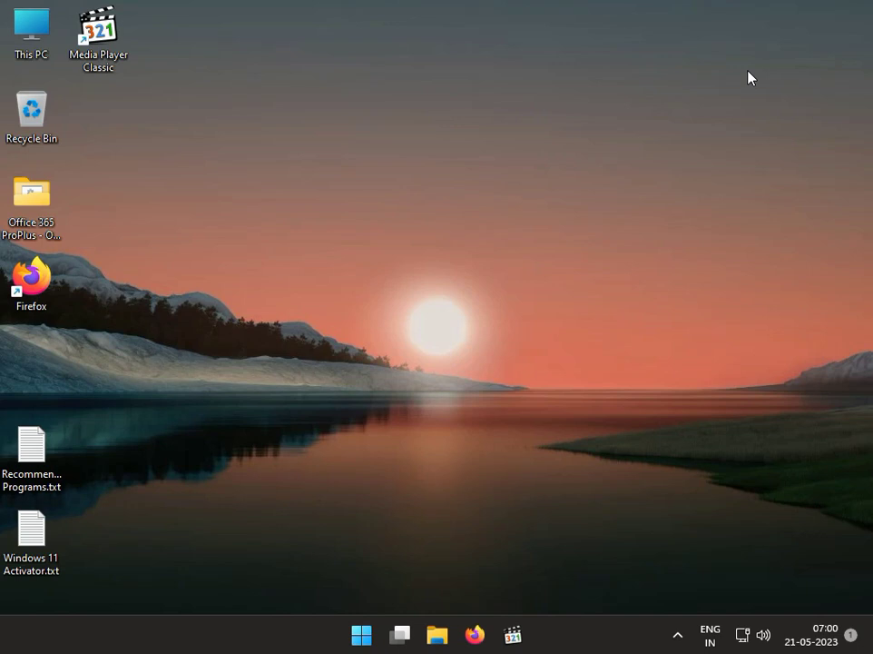
pyautogui.click(361, 636)
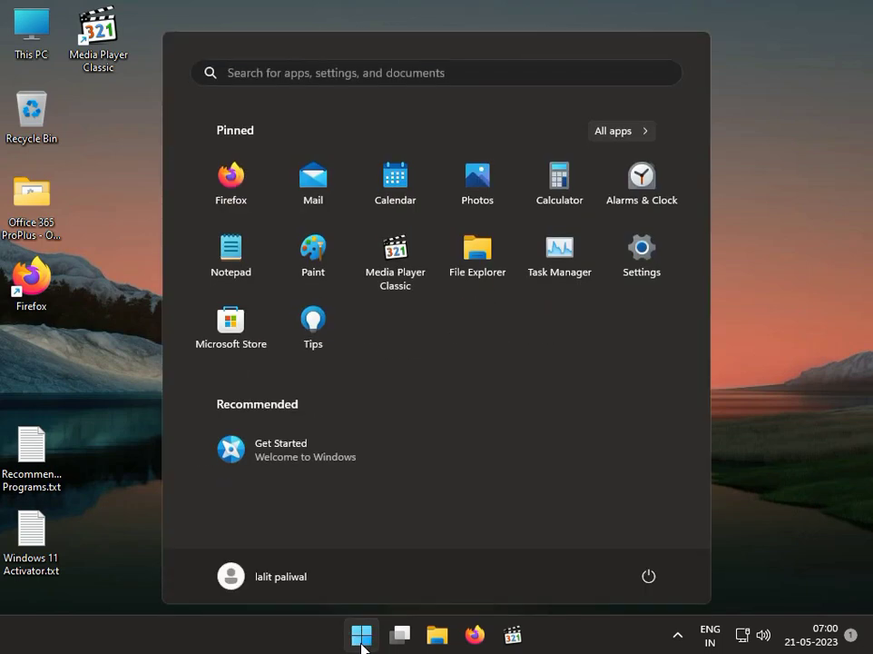
pyautogui.click(636, 252)
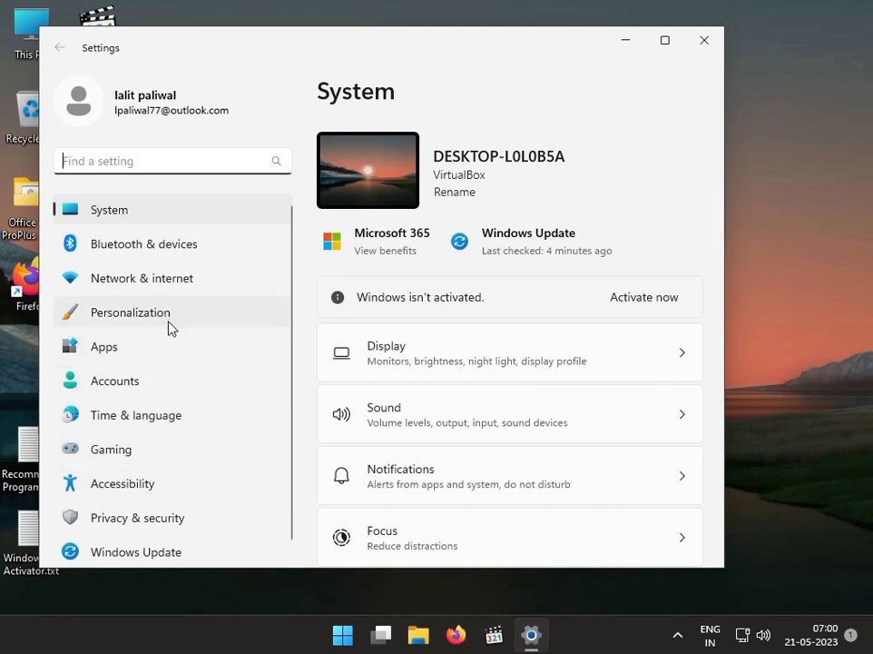
pyautogui.click(163, 349)
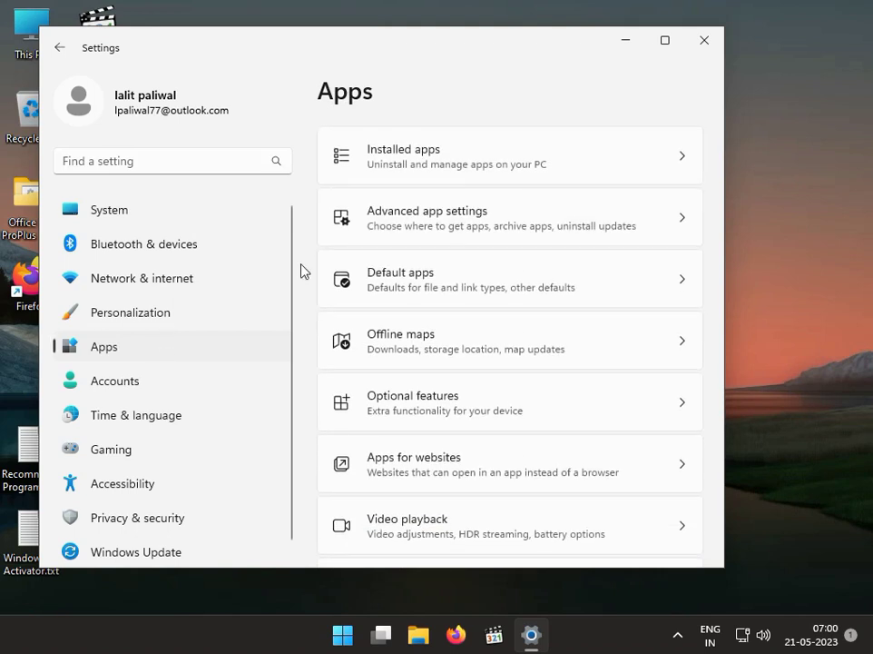
pyautogui.click(495, 176)
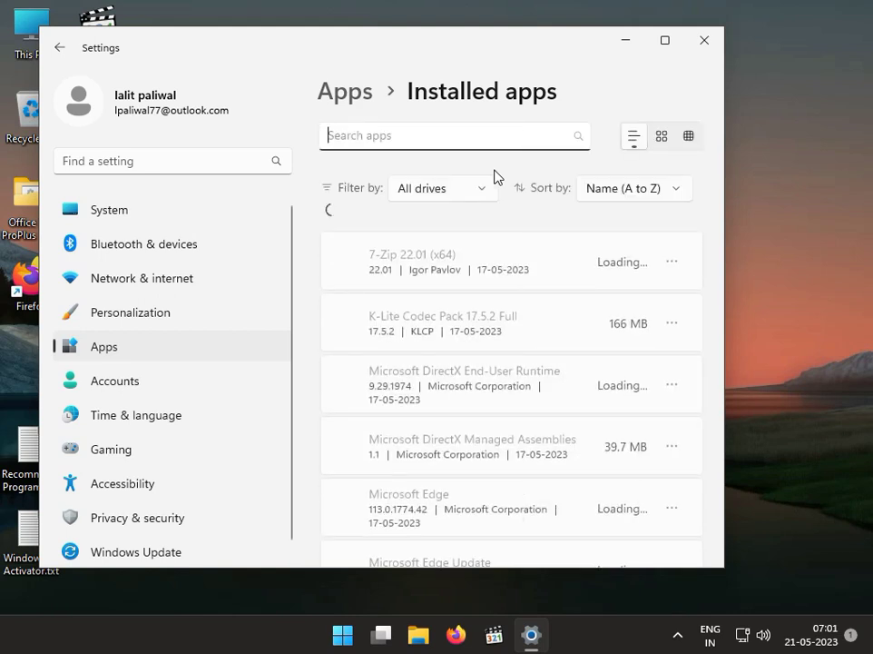
pyautogui.press('super+r')
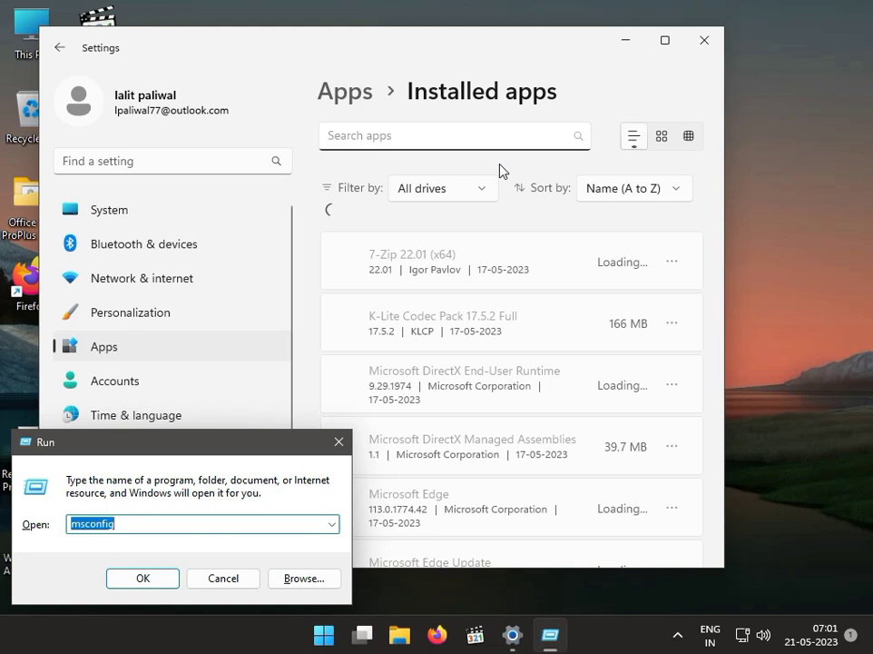
pyautogui.write('DP')
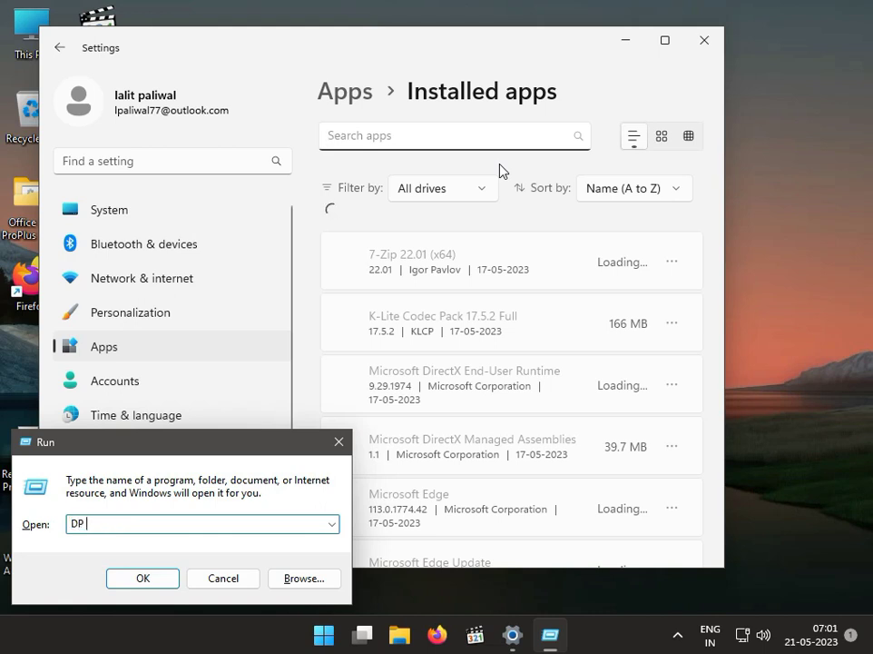
pyautogui.write(' net')
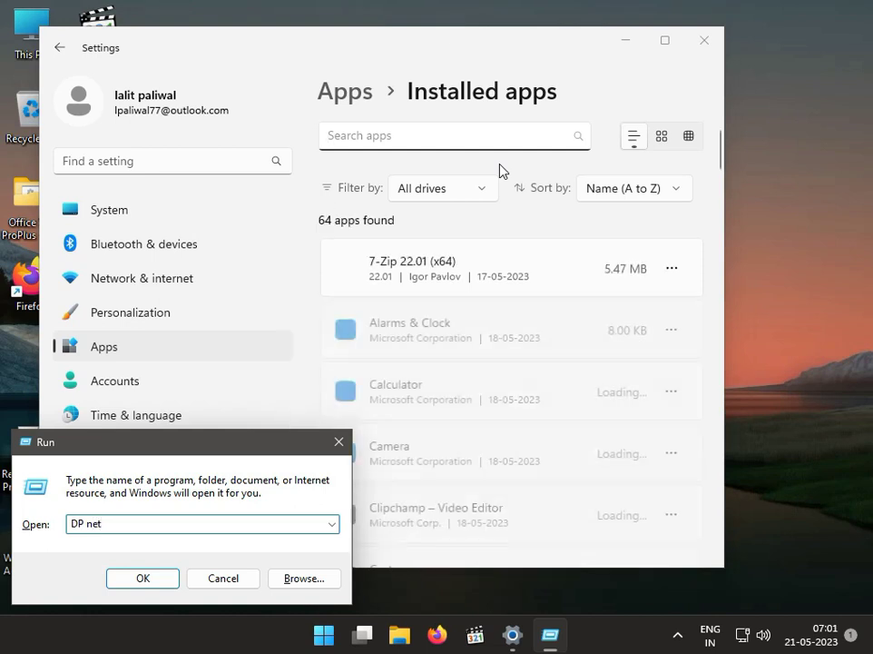
pyautogui.press('Left')
pyautogui.press('Left')
pyautogui.press('Left')
pyautogui.press('Left')
pyautogui.press('Left')
pyautogui.press('Left')
pyautogui.write('3')
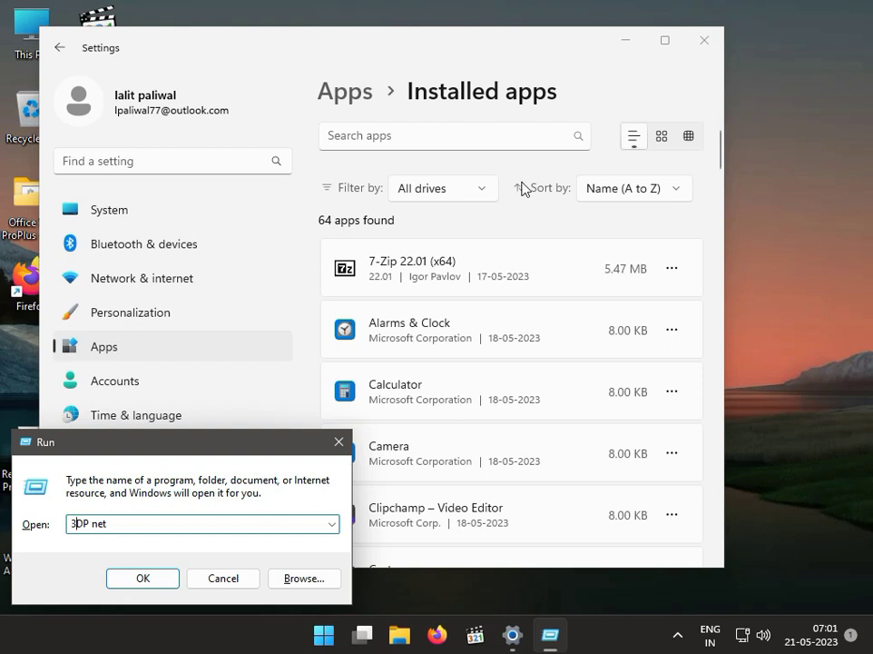
pyautogui.press('Left')
pyautogui.press('Left')
pyautogui.press('Left')
pyautogui.press('Left')
pyautogui.press('Left')
pyautogui.press('Right')
pyautogui.click(242, 579)
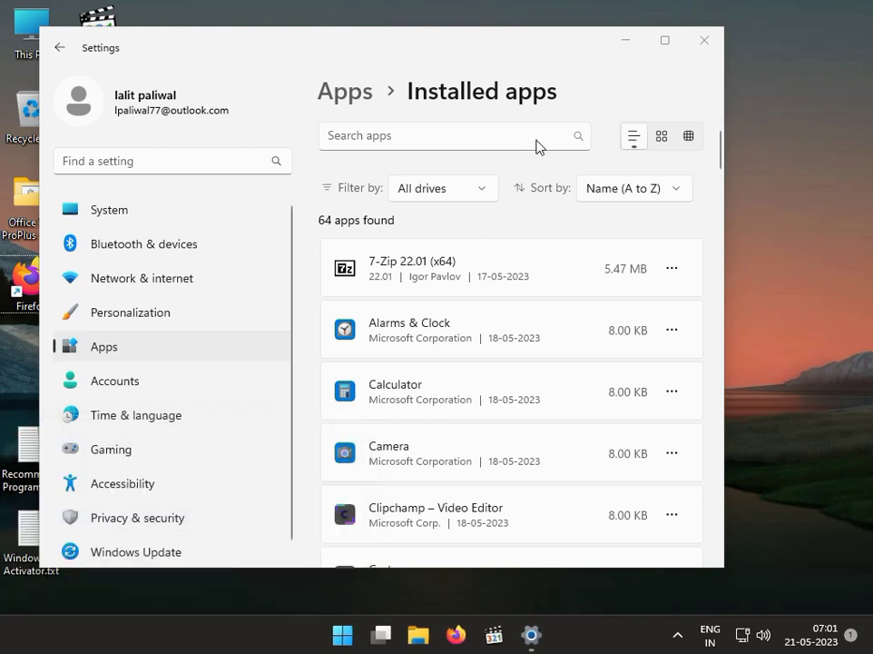
pyautogui.click(704, 38)
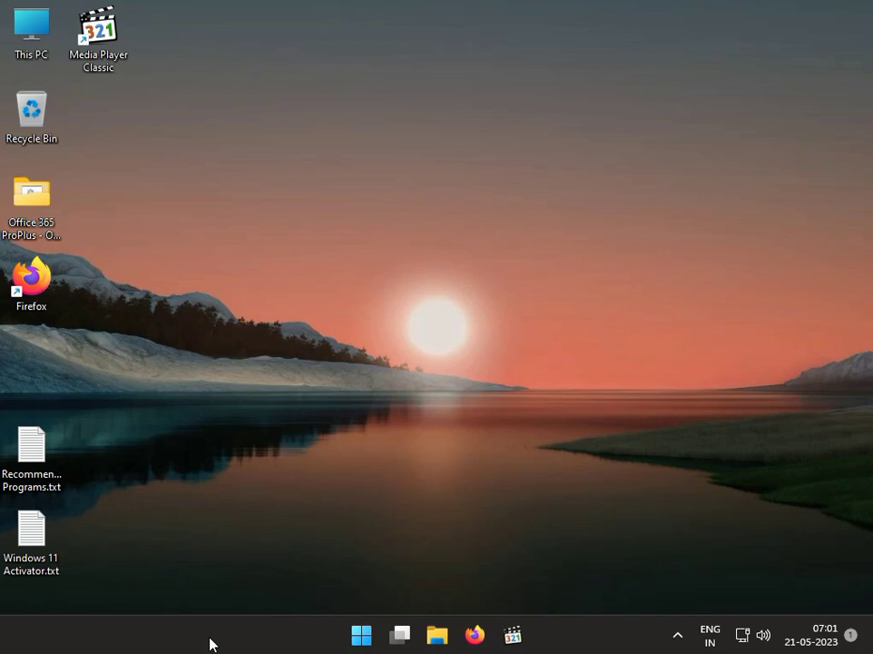
pyautogui.click(364, 635)
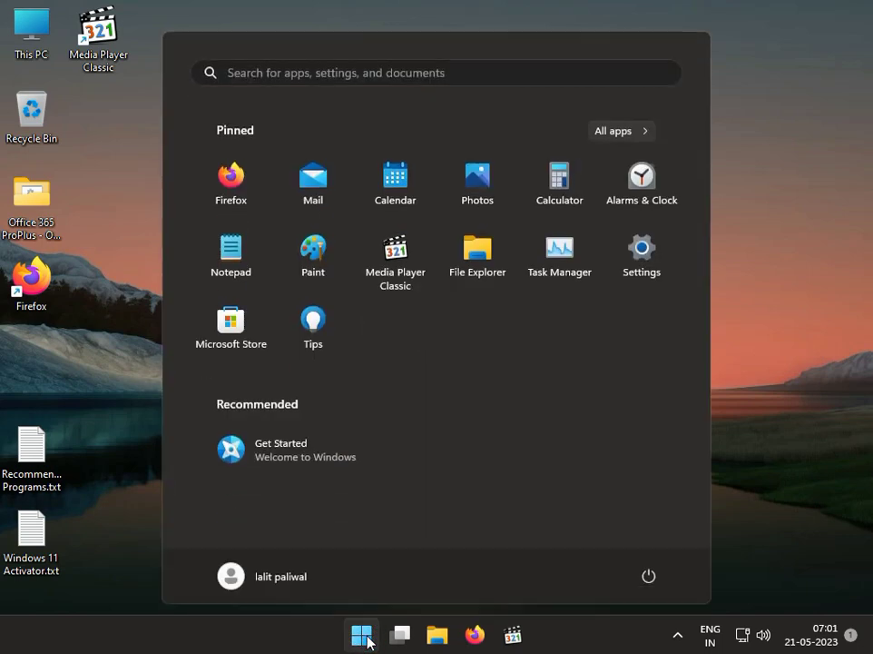
pyautogui.click(640, 247)
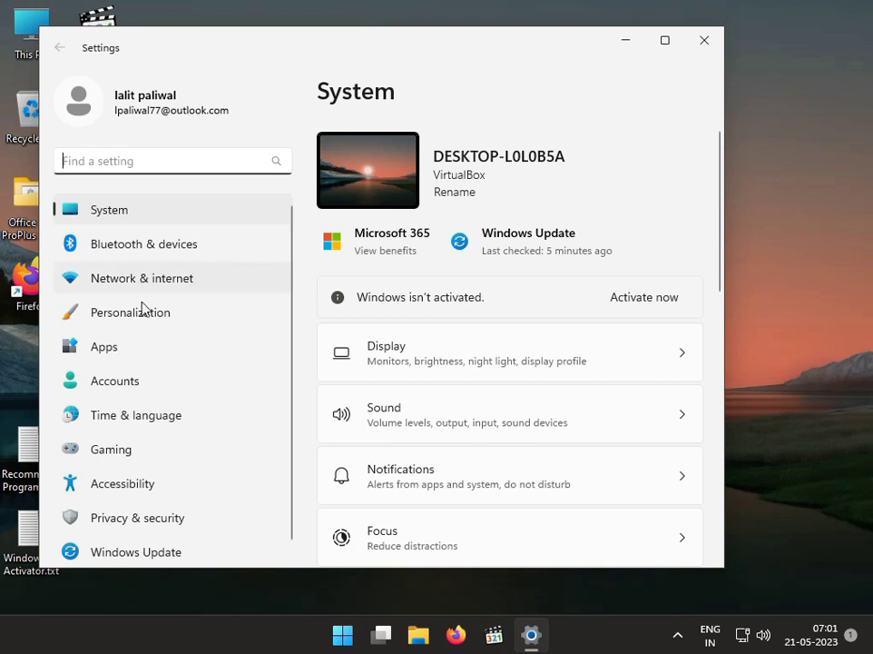
pyautogui.click(174, 549)
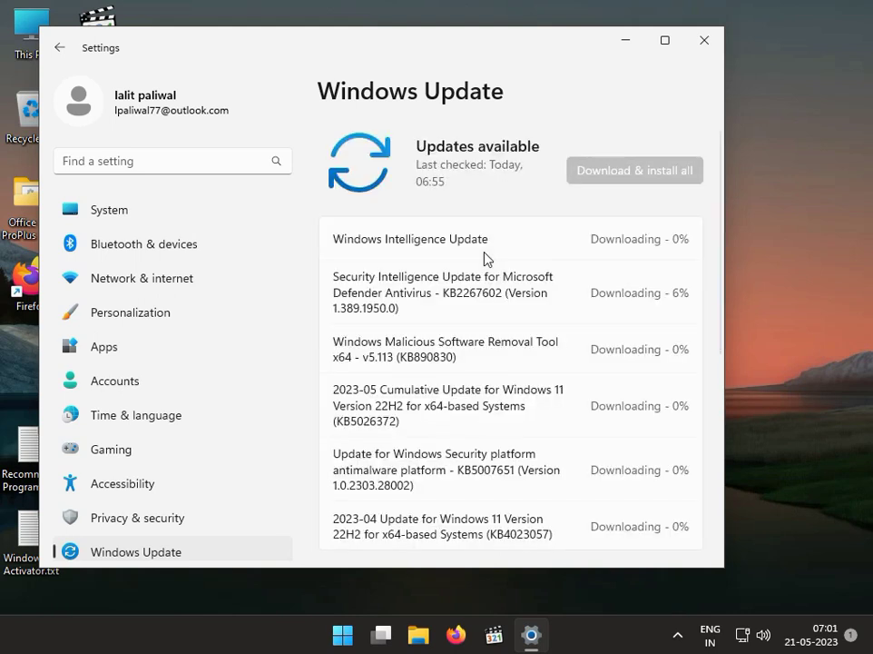
pyautogui.scroll(-3, 523, 270)
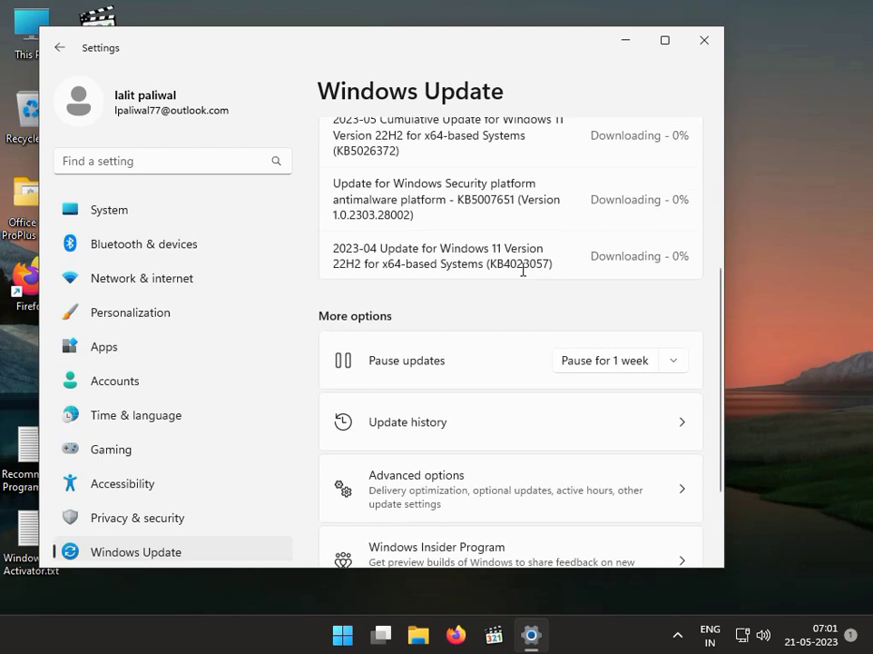
pyautogui.scroll(3, 523, 272)
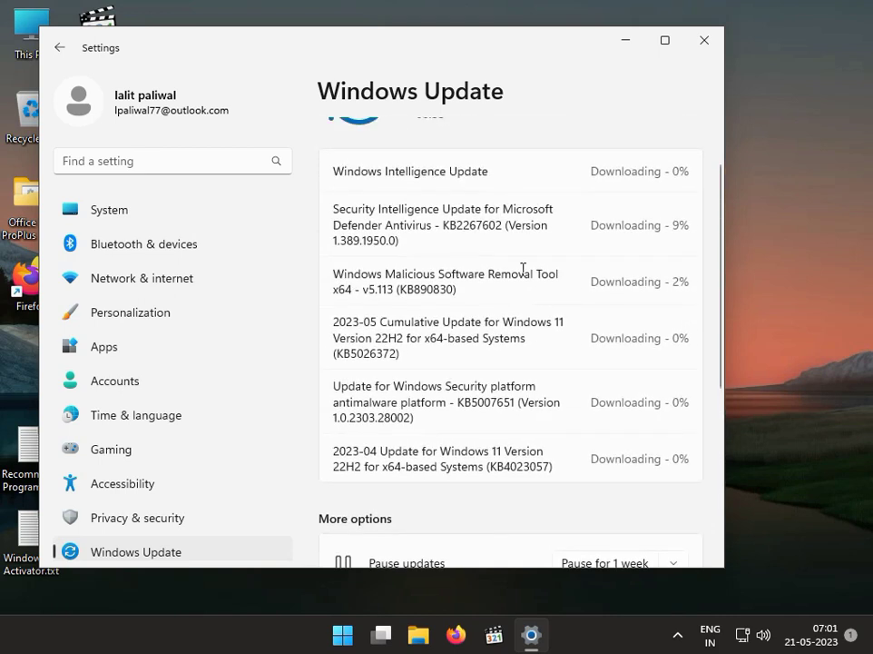
pyautogui.click(706, 40)
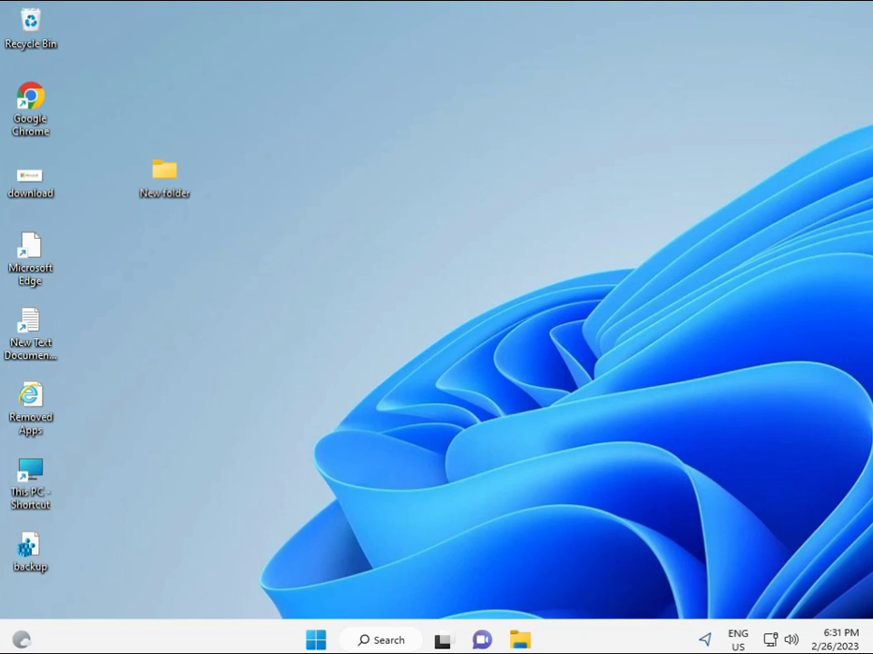
# Find 'cmd' in Start and launch Command Prompt as administrator, approving the UAC prompt.
pyautogui.click(316, 639)
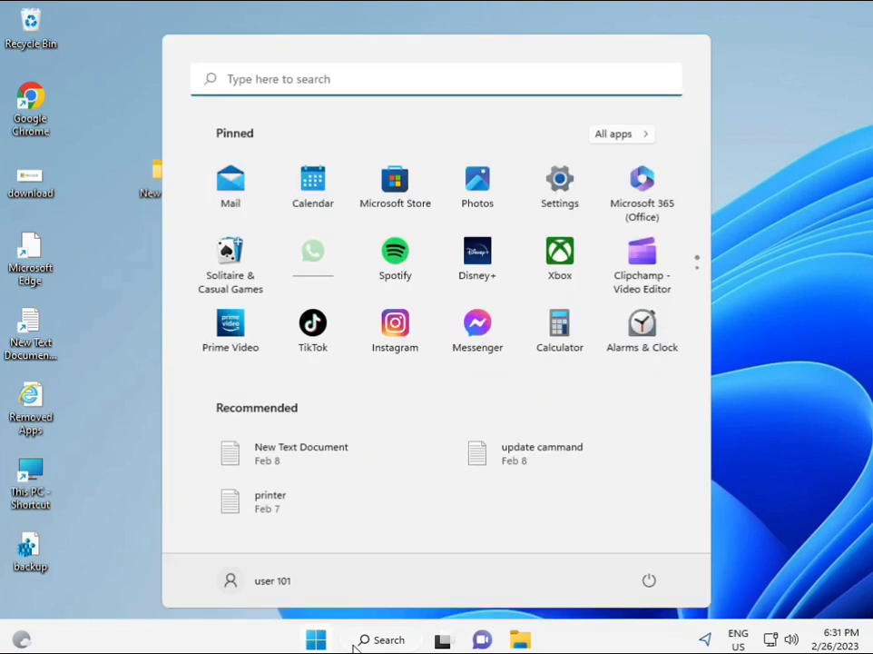
pyautogui.write('cmd')
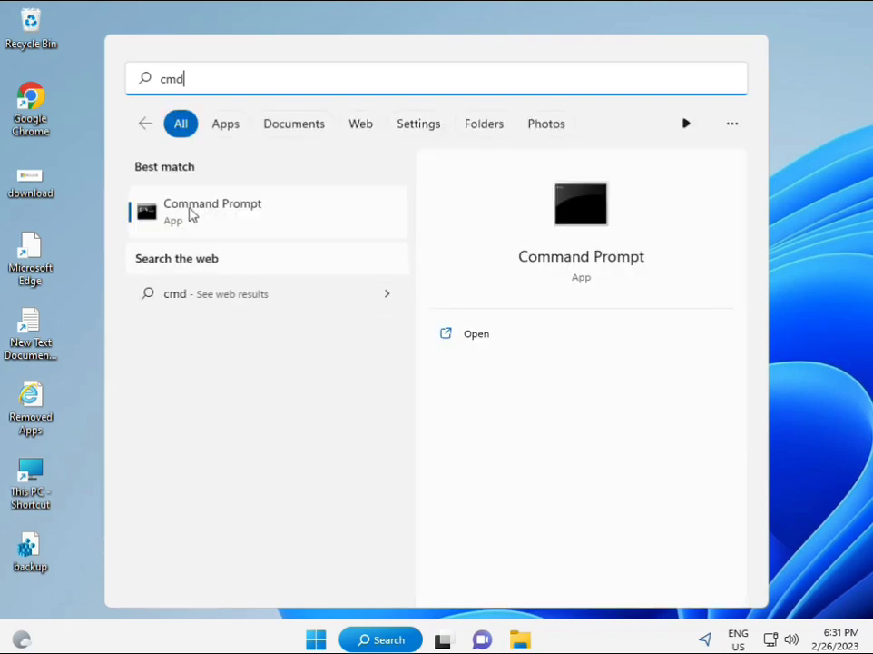
pyautogui.click(190, 212)
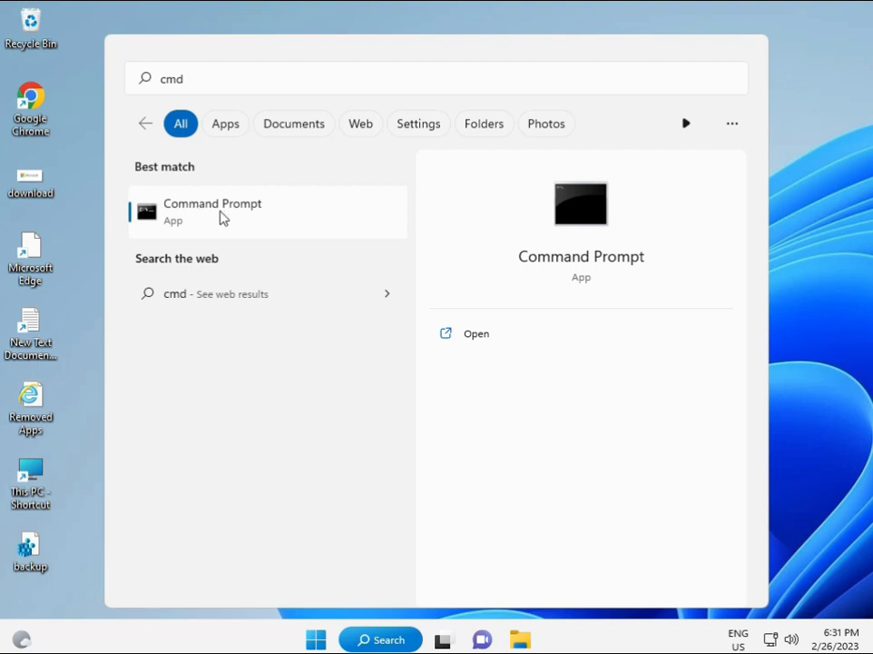
pyautogui.rightClick(222, 218)
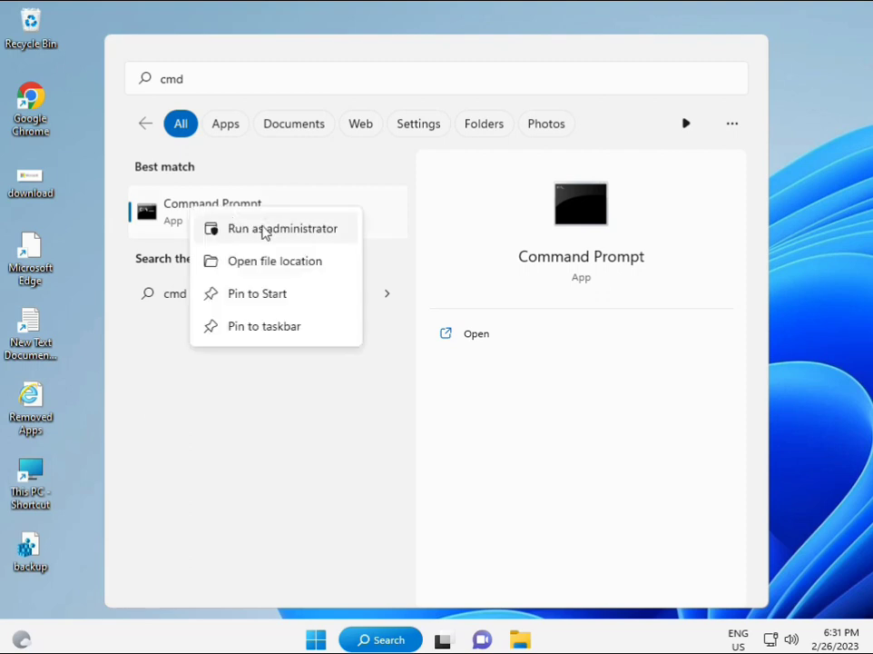
pyautogui.click(270, 236)
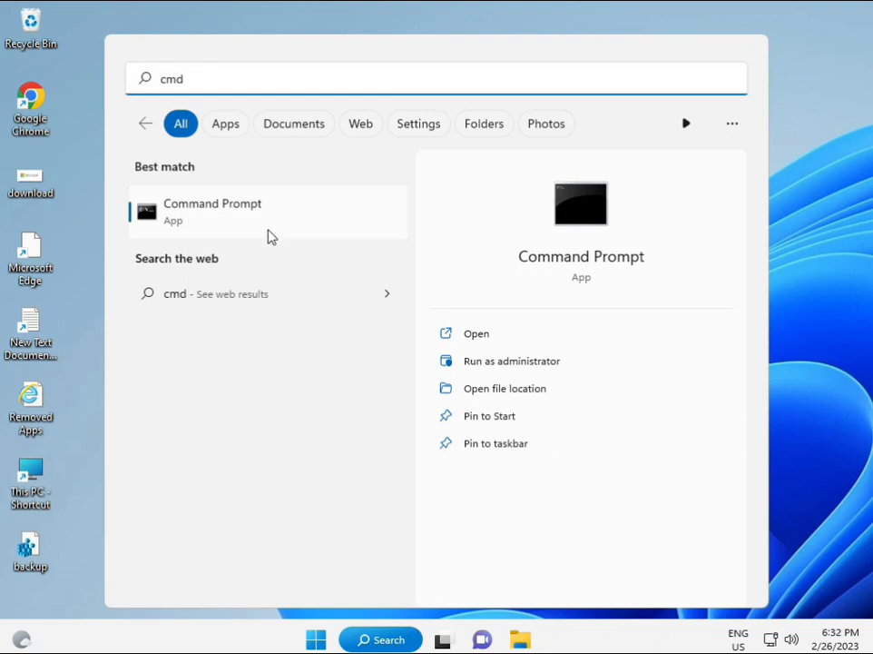
pyautogui.hotkey('ctrl', 'shift', 'Return')
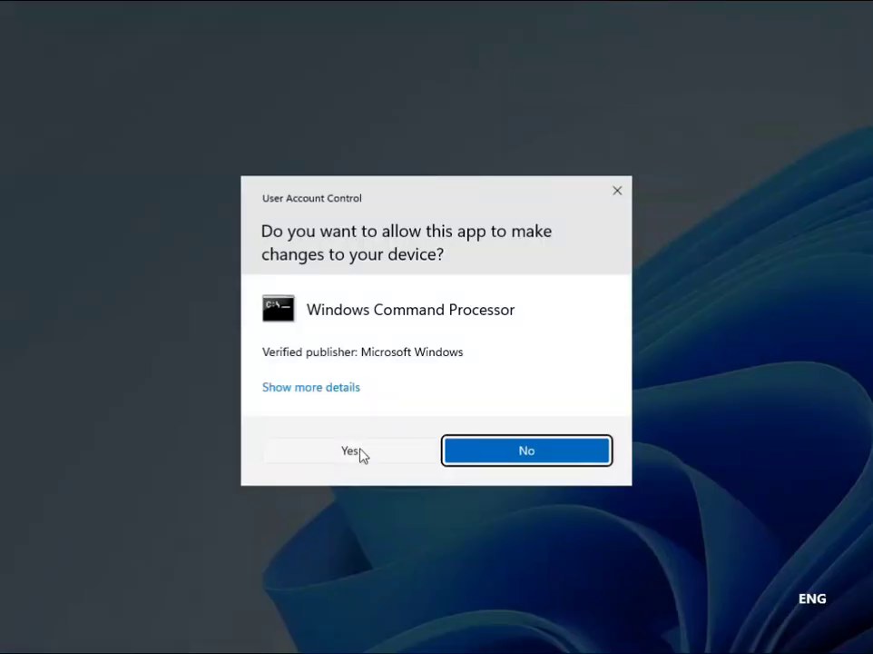
pyautogui.click(356, 451)
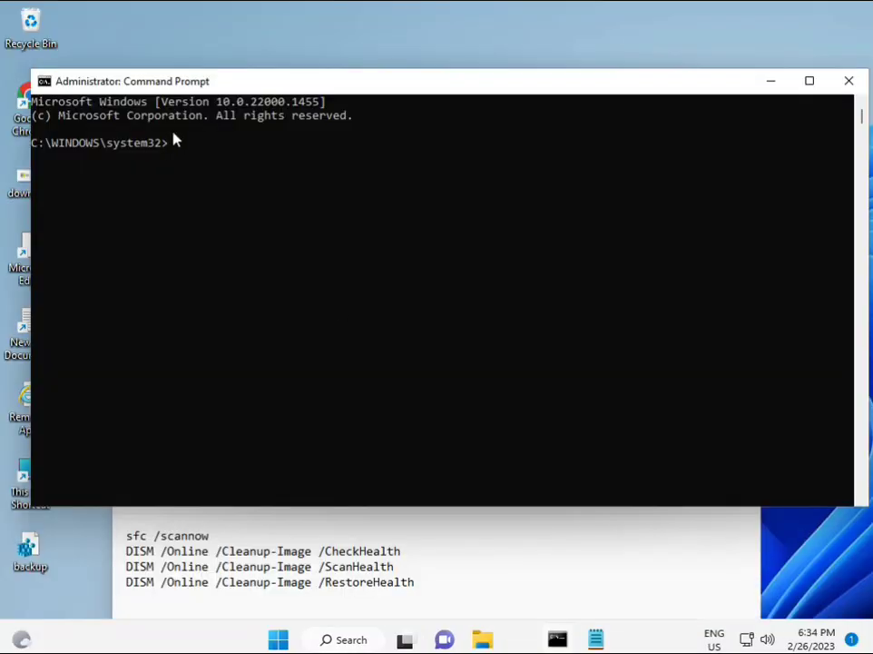
# Run sfc /scannow in Command Prompt and let verification reach 100%.
pyautogui.click(175, 140)
pyautogui.write('sc')
pyautogui.write('a')
pyautogui.press('BackSpace')
pyautogui.press('BackSpace')
pyautogui.press('BackSpace')
pyautogui.write('sfc ')
pyautogui.write('/scannow')
pyautogui.press('Return')
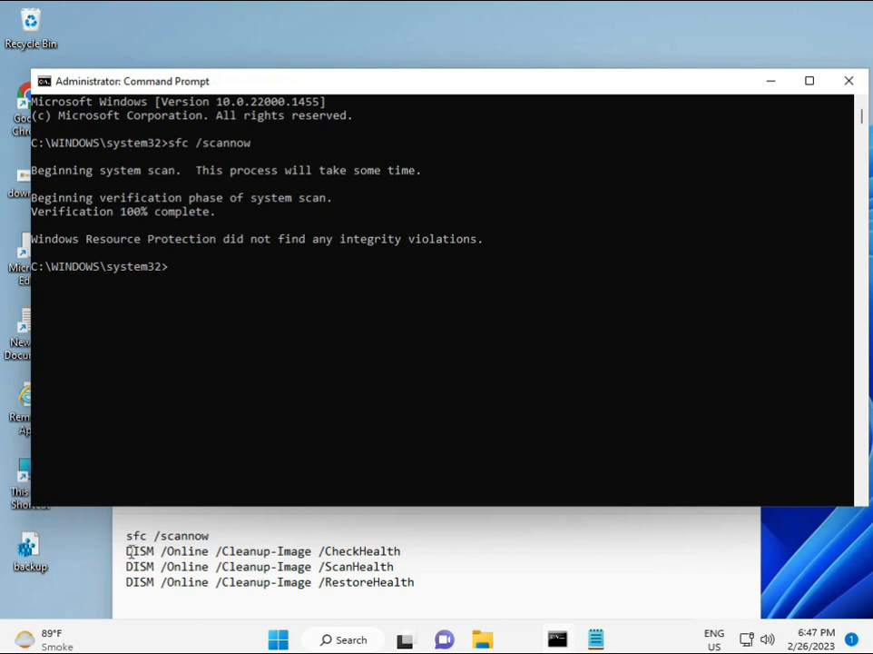
# Copy the DISM CheckHealth line from the notes, paste it into the console and run it.
pyautogui.moveTo(127, 551); pyautogui.dragTo(407, 551)
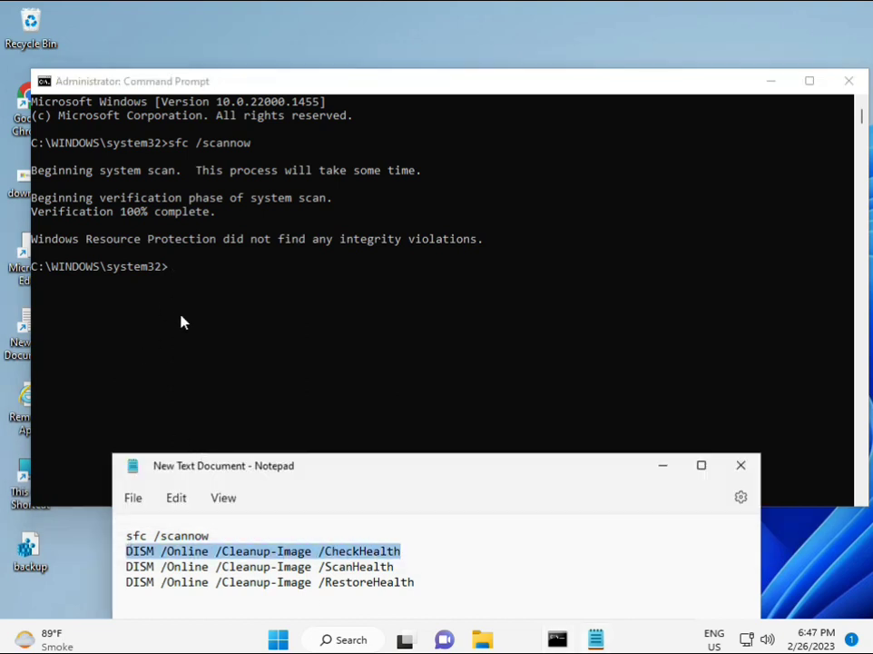
pyautogui.rightClick(233, 553)
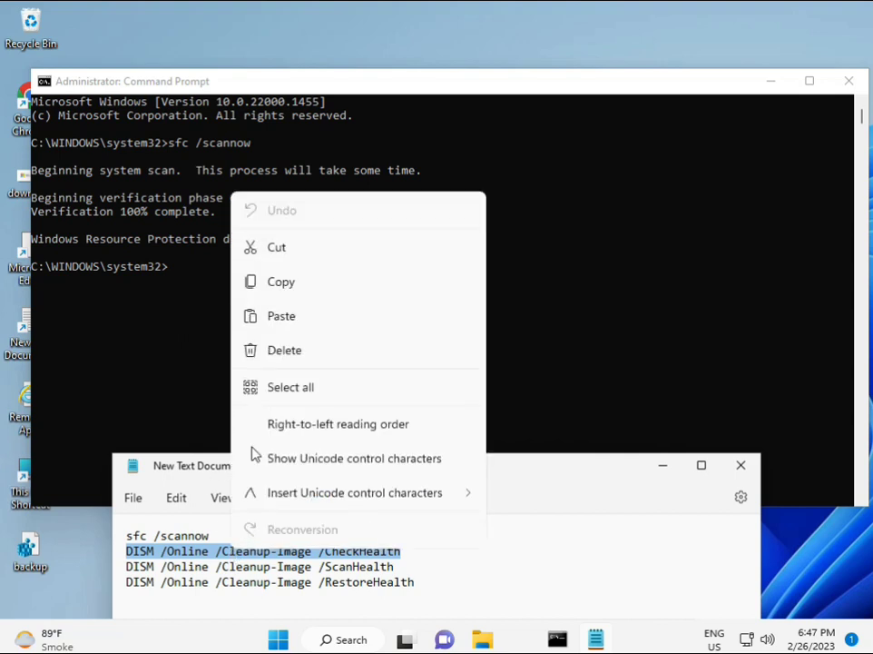
pyautogui.click(274, 283)
pyautogui.click(172, 272)
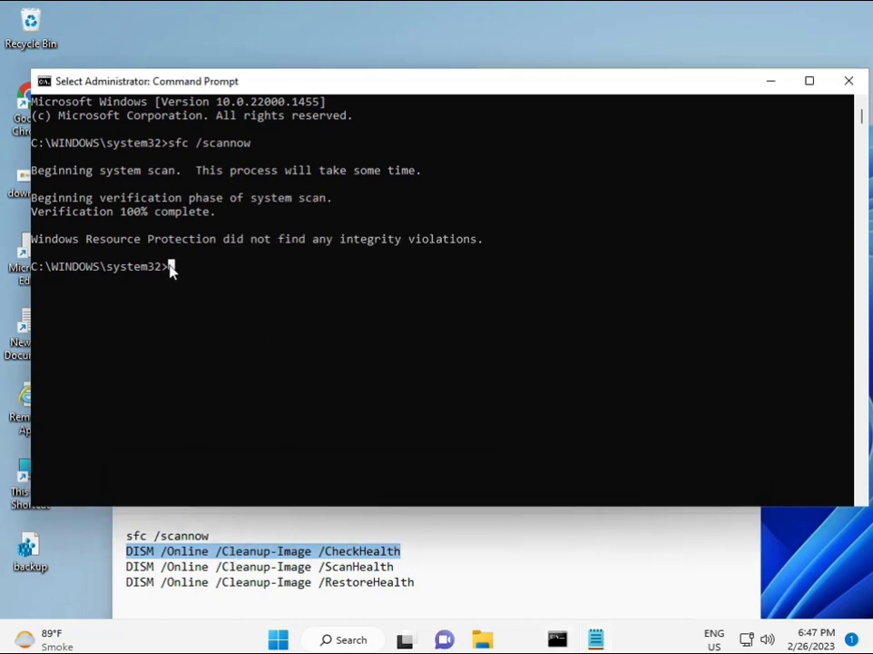
pyautogui.rightClick(70, 83)
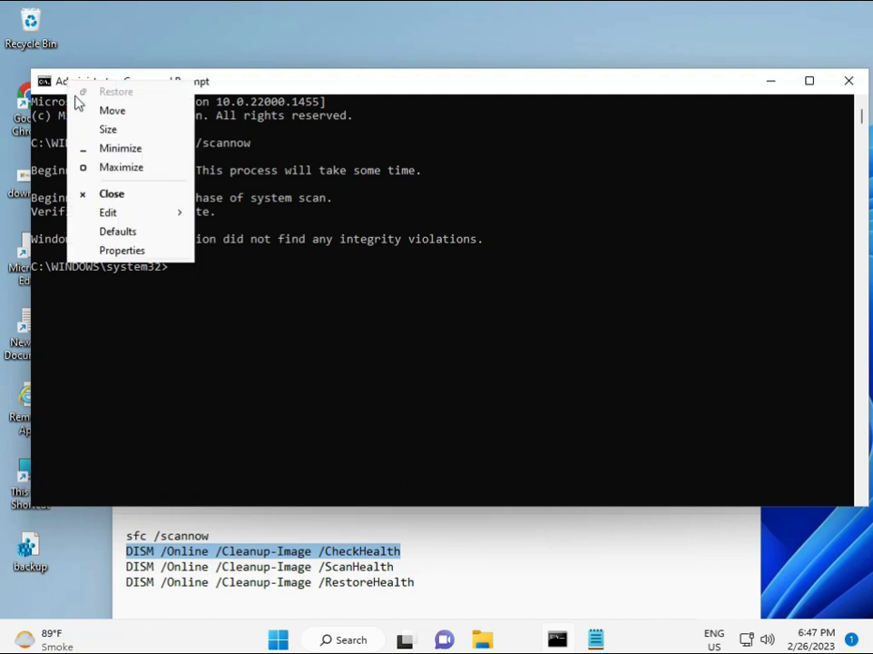
pyautogui.moveTo(127, 211)
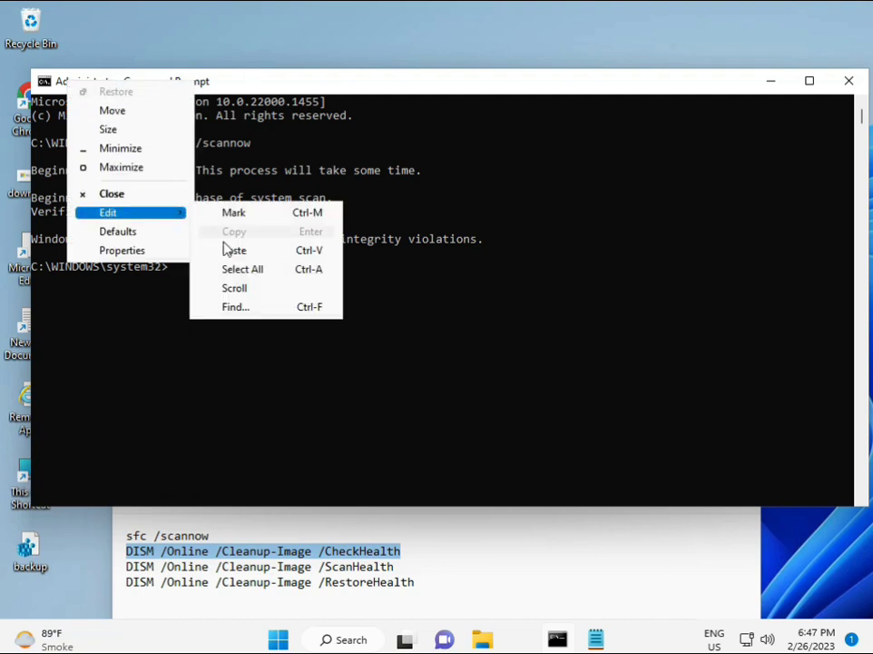
pyautogui.click(231, 250)
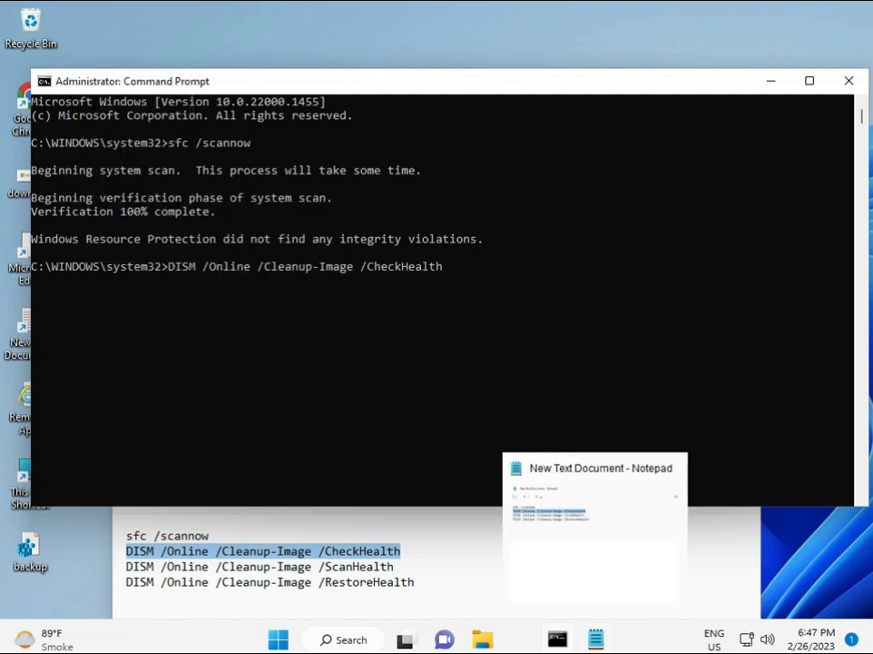
pyautogui.click(178, 273)
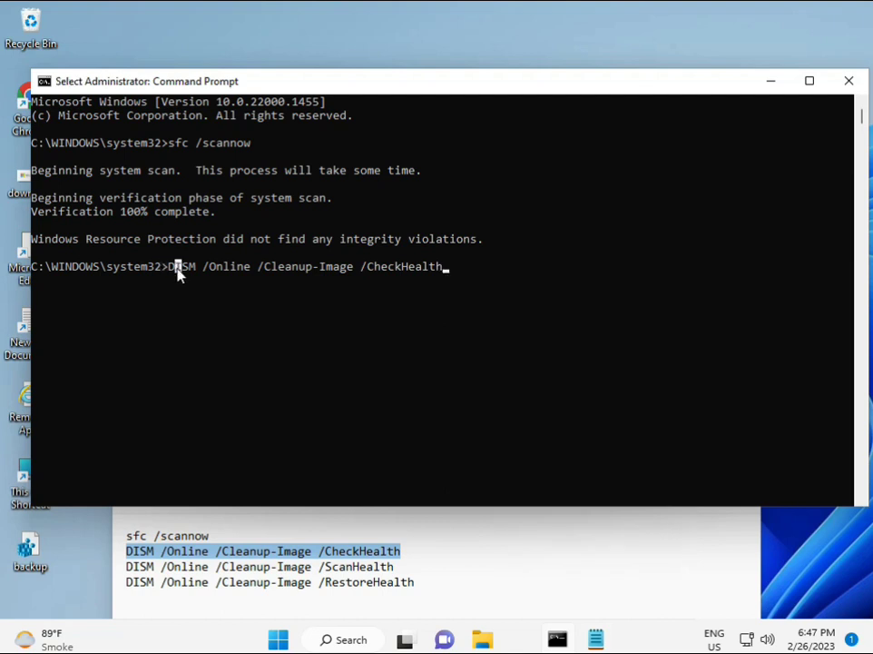
pyautogui.press('Return')
pyautogui.press('Return')
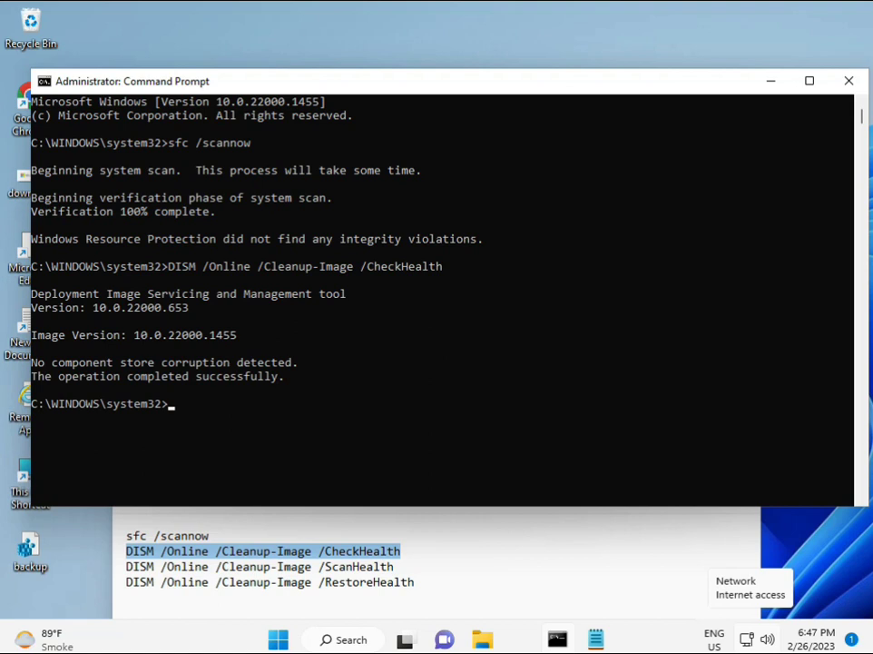
pyautogui.click(128, 569)
# Copy the DISM ScanHealth line from the notes and run it in the console.
pyautogui.moveTo(128, 568); pyautogui.dragTo(413, 567)
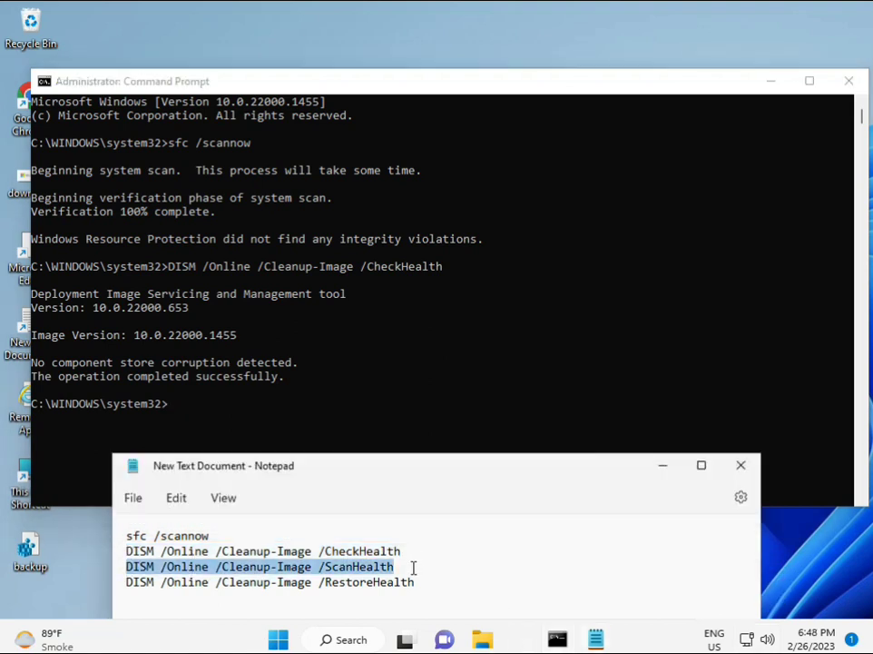
pyautogui.rightClick(385, 570)
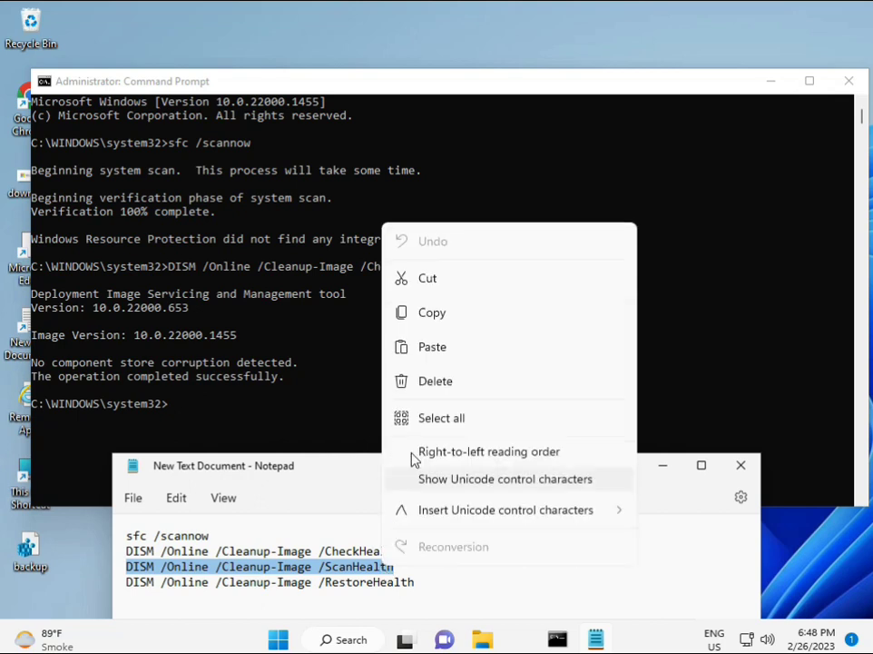
pyautogui.click(424, 318)
pyautogui.click(179, 413)
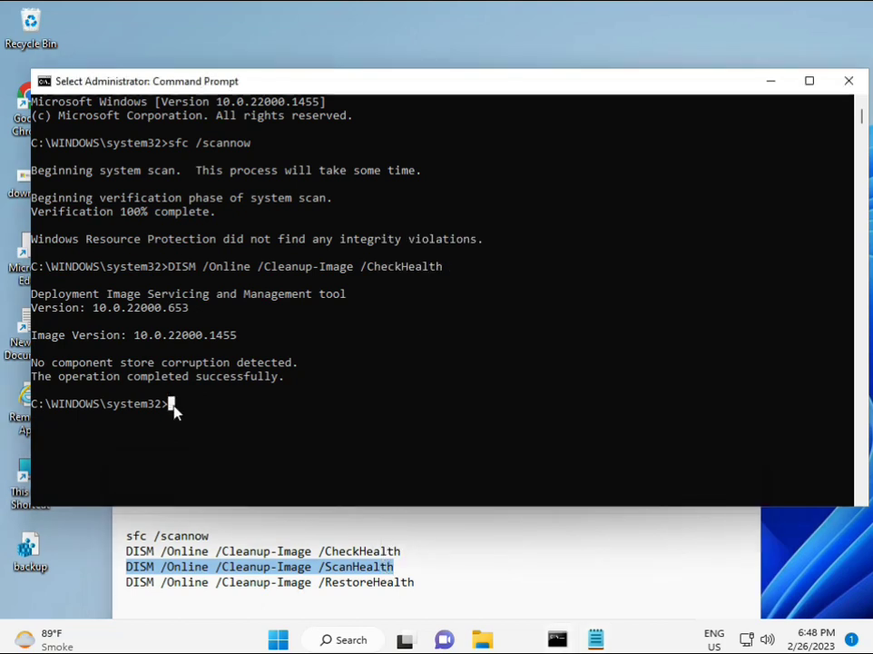
pyautogui.rightClick(174, 411)
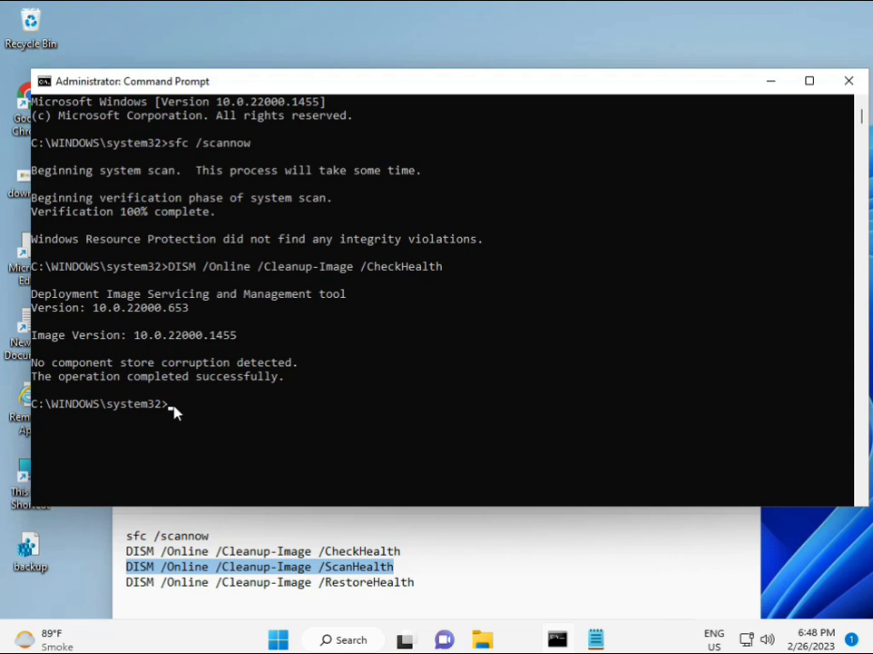
pyautogui.rightClick(175, 412)
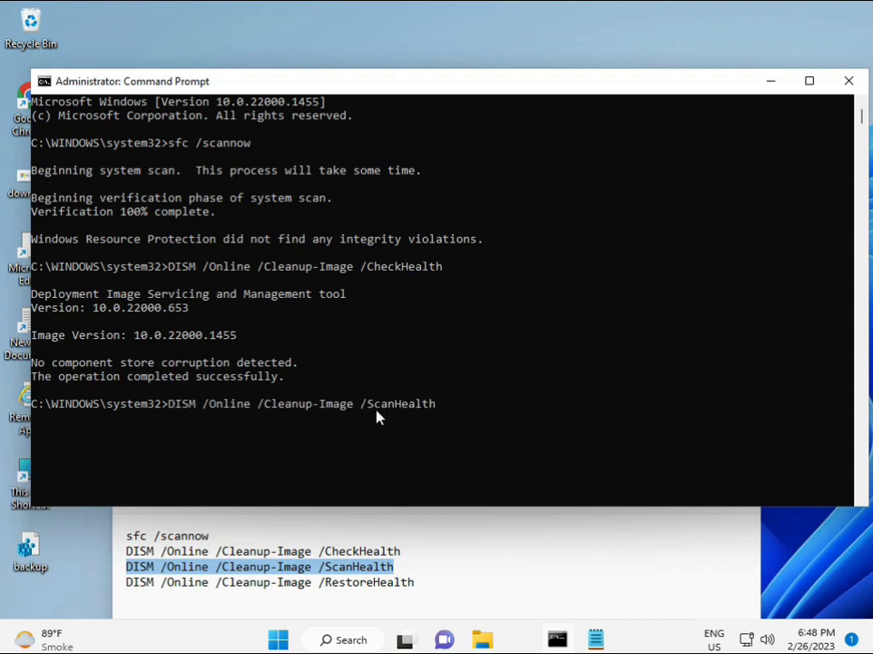
pyautogui.press('Return')
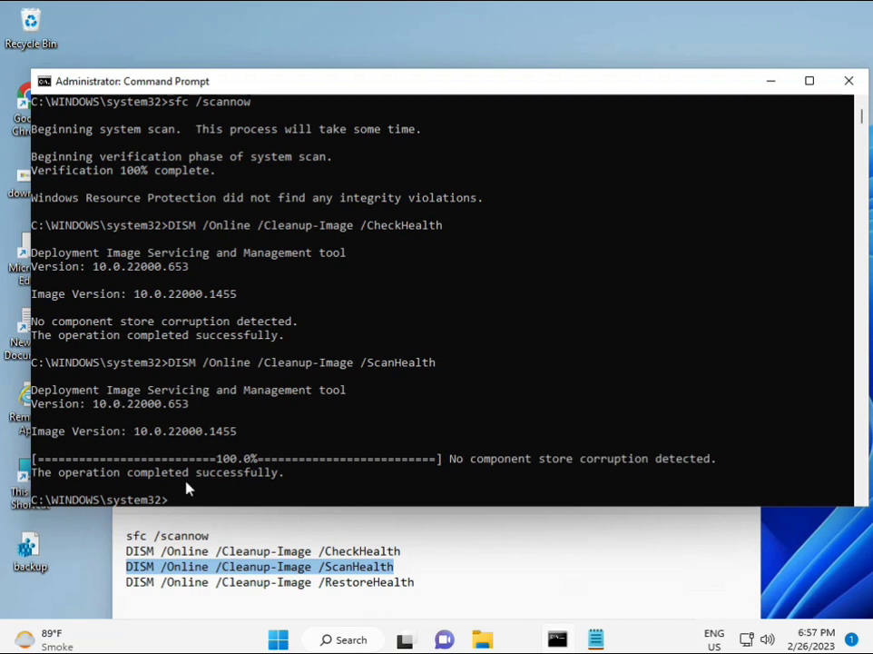
# Copy the DISM RestoreHealth line from the Notepad notes.
pyautogui.moveTo(194, 473); pyautogui.dragTo(289, 474)
pyautogui.moveTo(166, 582); pyautogui.dragTo(207, 591)
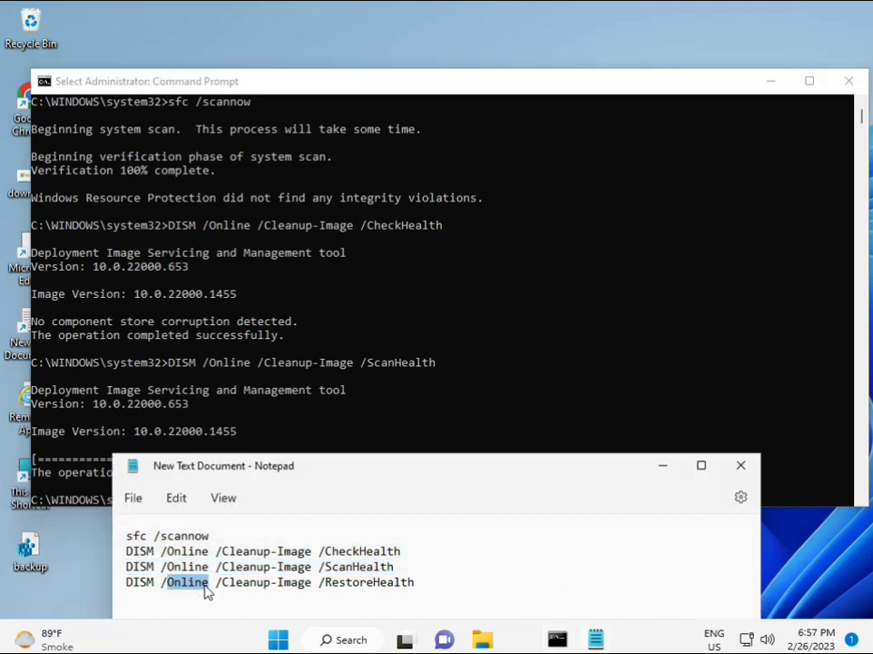
pyautogui.tripleClick(207, 588)
pyautogui.rightClick(207, 588)
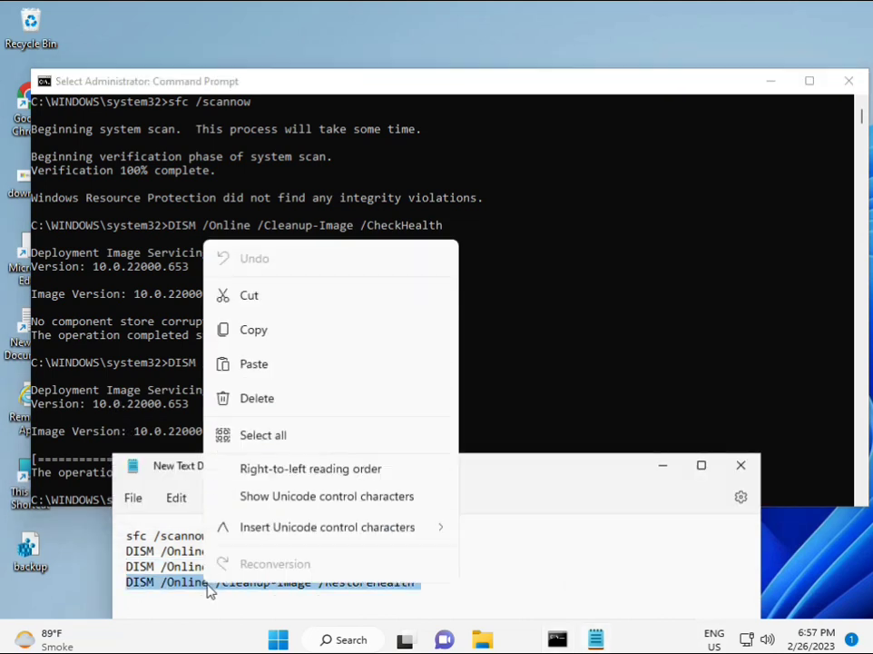
pyautogui.click(286, 336)
# Paste the RestoreHealth command at the system32 prompt and start the repair.
pyautogui.click(244, 443)
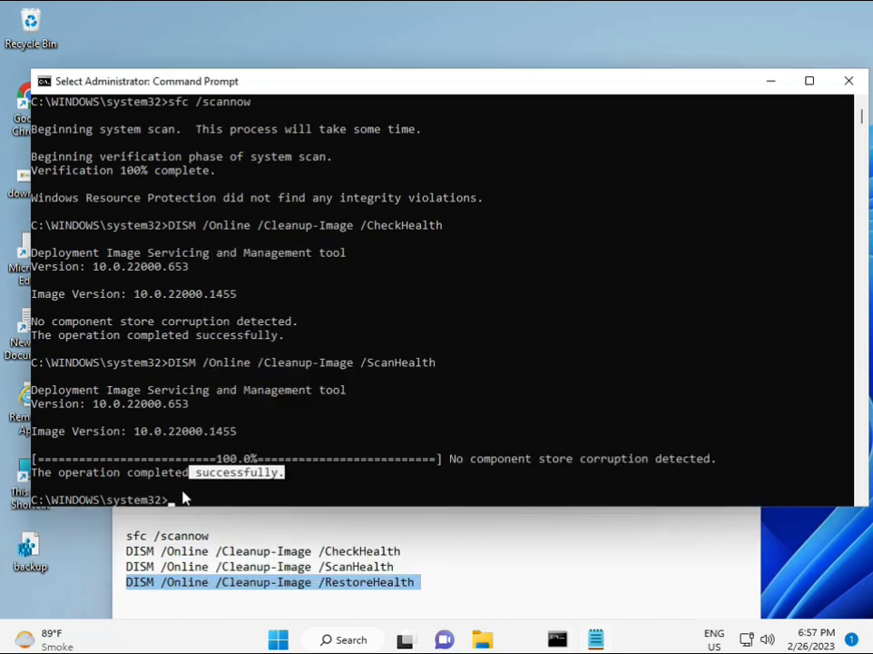
pyautogui.click(171, 505)
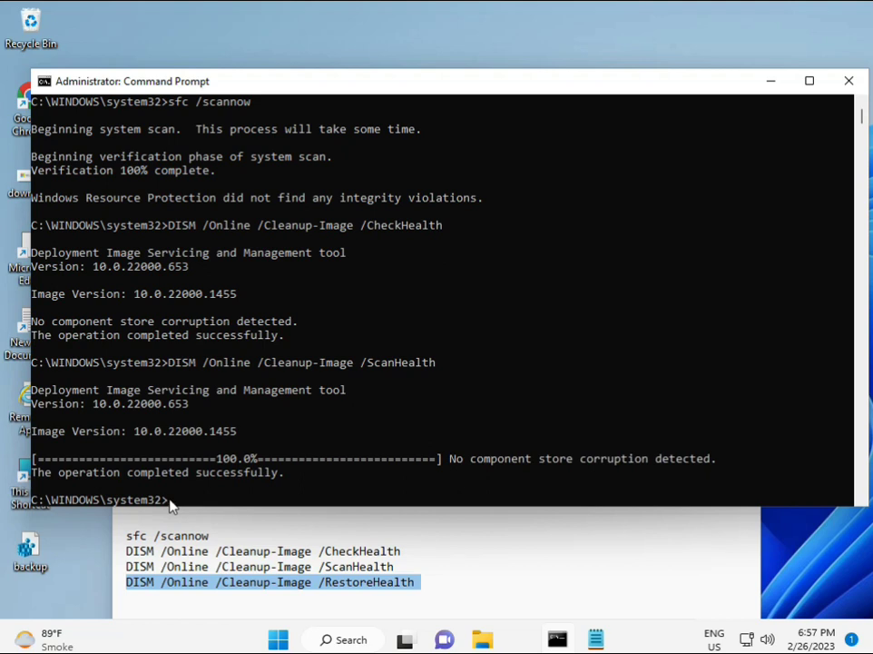
pyautogui.click(171, 505)
pyautogui.click(171, 505)
pyautogui.rightClick(170, 505)
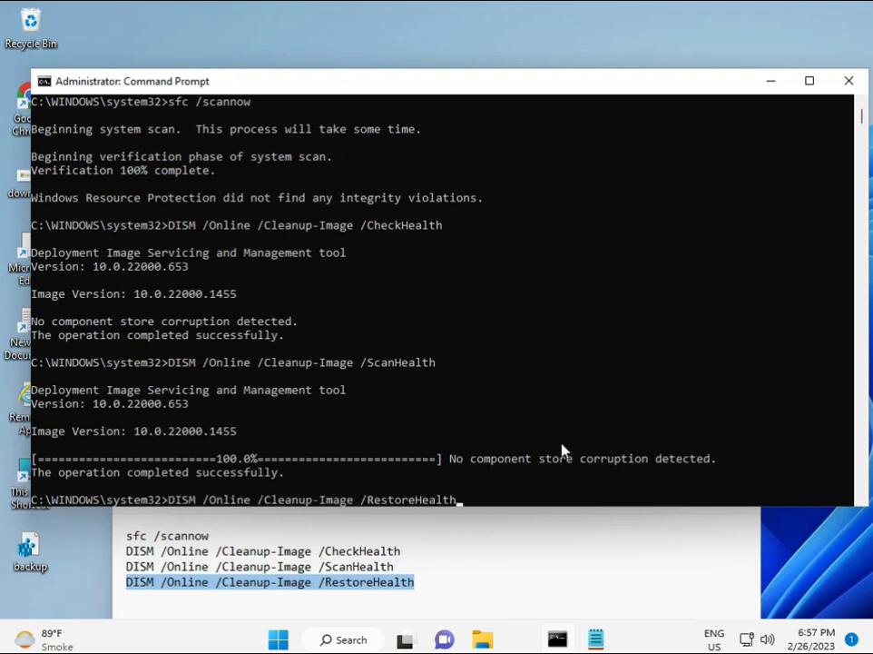
pyautogui.scroll(-9, 533, 413)
pyautogui.scroll(2, 509, 408)
pyautogui.scroll(5, 363, 413)
pyautogui.scroll(2, 234, 422)
pyautogui.moveTo(862, 118)
pyautogui.mouseDown()
pyautogui.moveTo(865, 129)
pyautogui.moveTo(863, 111)
pyautogui.mouseUp()
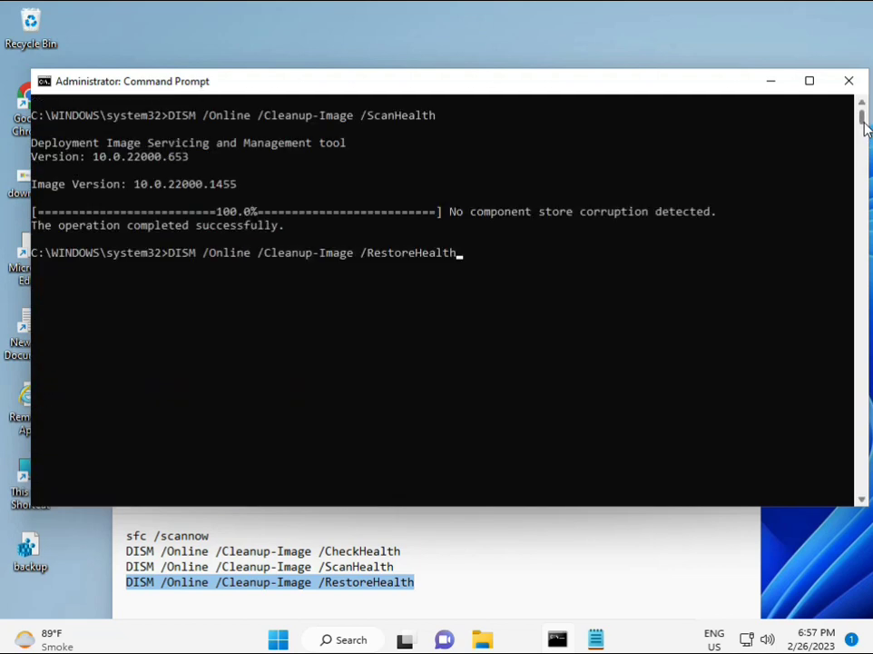
pyautogui.click(172, 253)
pyautogui.press('Escape')
pyautogui.press('Return')
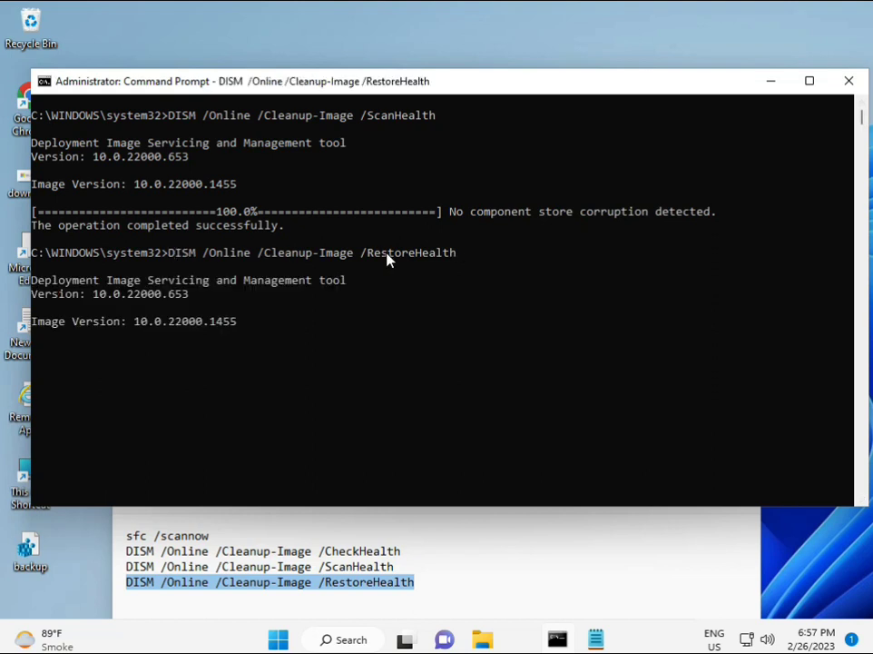